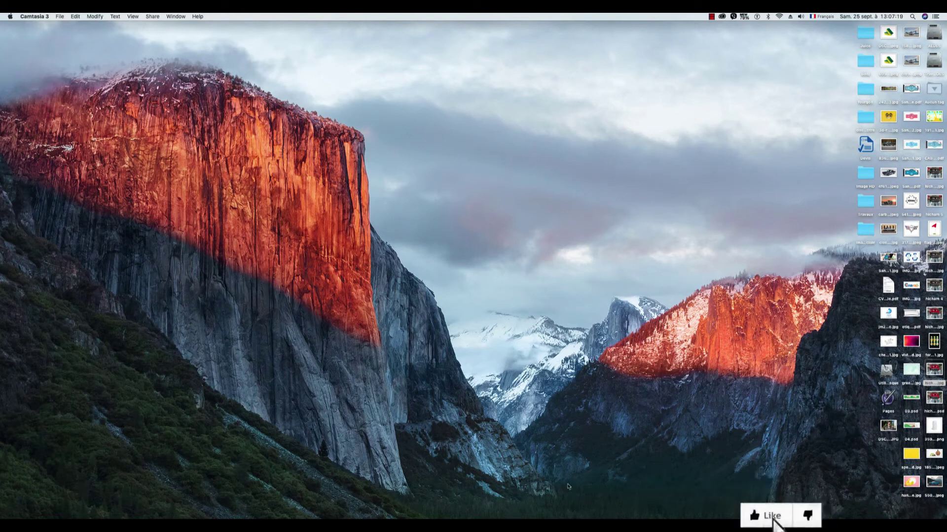
Bring the Illustrator window with the juice background artwork to the front
left_click(572, 516)
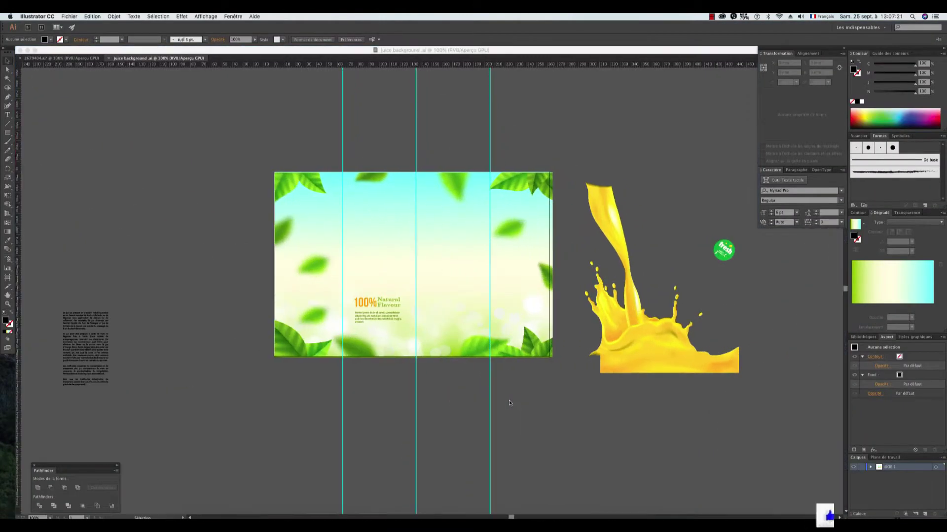
Move the splash's bottom wave mesh from the pasteboard to the left
key("ctrl+plus")
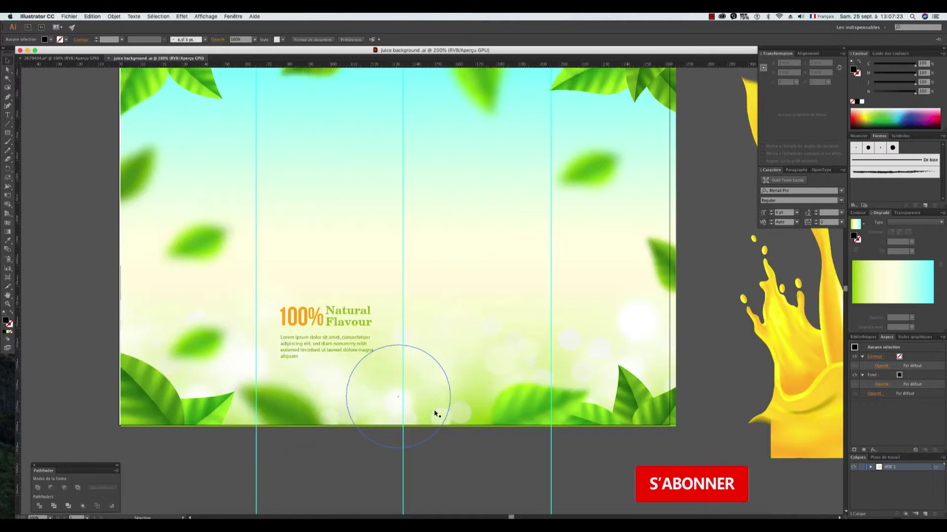
scroll(457, 407, "right", 5)
scroll(457, 407, "up", 2)
scroll(382, 399, "right", 3)
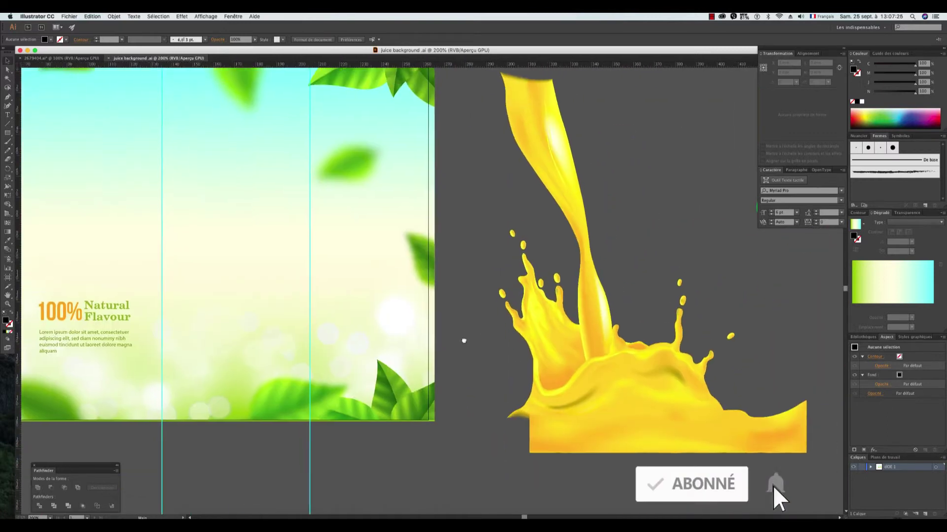
key("ctrl+minus")
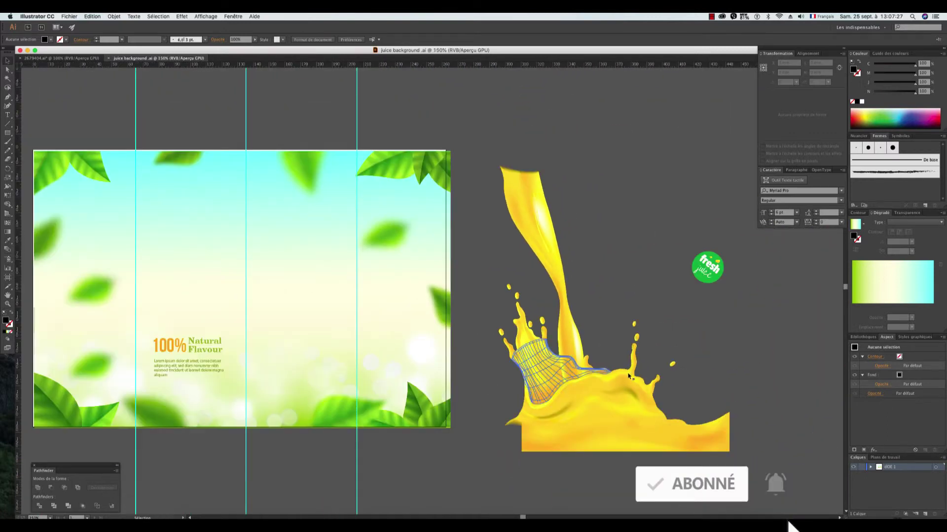
left_click(586, 408)
left_click(614, 443)
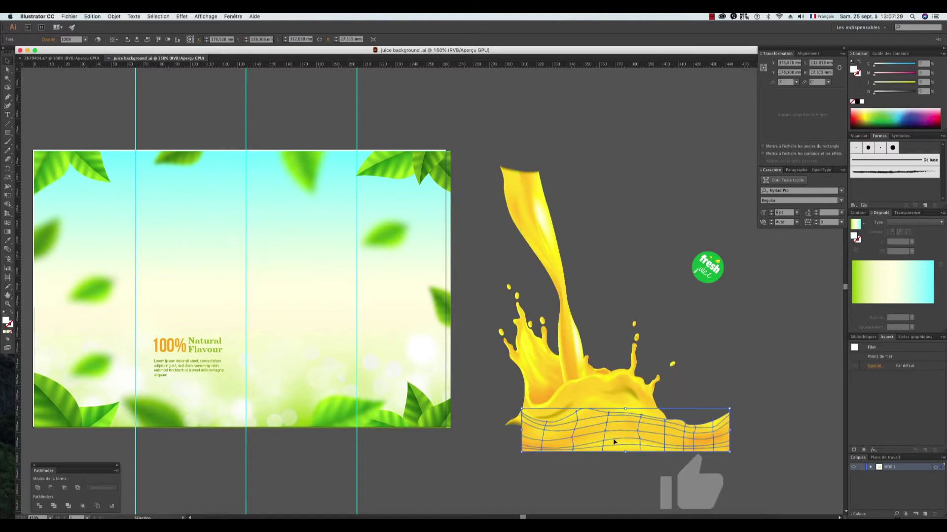
mouse_move(606, 417)
left_mouse_down()
mouse_move(381, 440)
mouse_move(315, 416)
left_mouse_up()
Move the juice splash onto the artboard's lower middle
left_click(447, 469)
left_click_drag(599, 423, 364, 384)
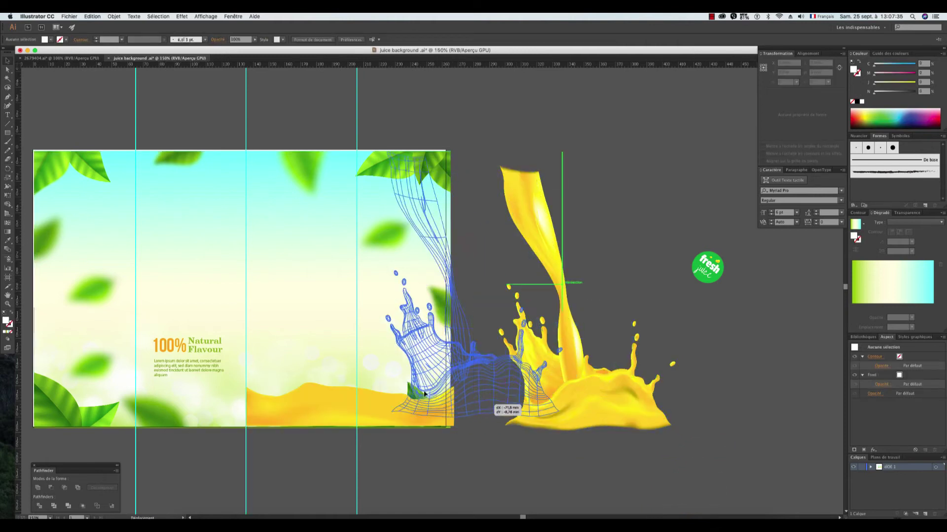
left_click_drag(365, 384, 318, 397)
Stretch the juice wave along the bottom to the artboard's left edge
left_click(476, 472)
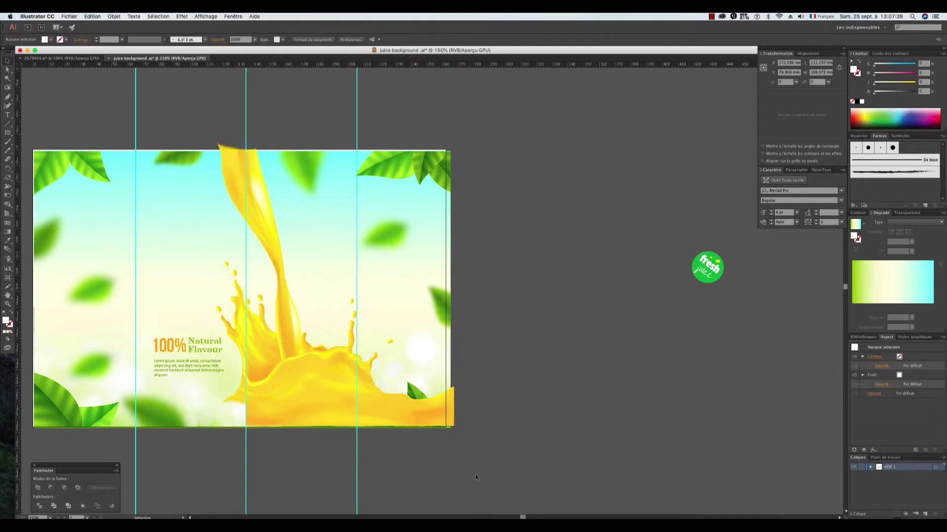
left_click_drag(428, 475, 635, 427)
left_click_drag(538, 370, 348, 369)
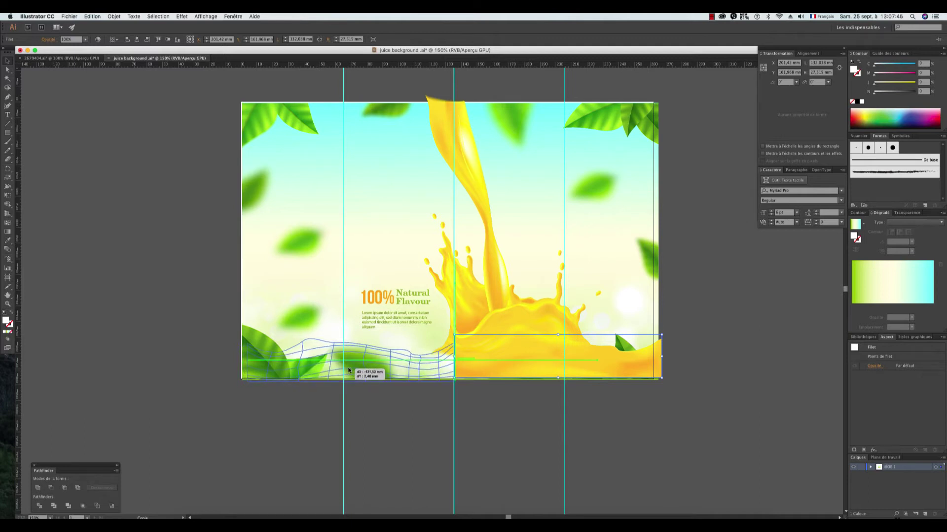
left_click_drag(347, 368, 347, 369)
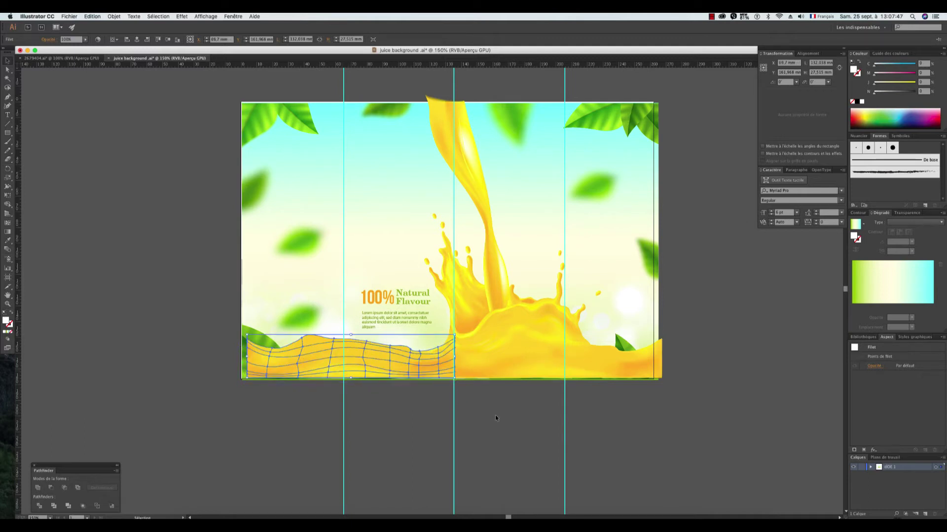
left_click(494, 415)
left_click(255, 364)
left_click_drag(247, 356, 240, 357)
left_click(276, 414)
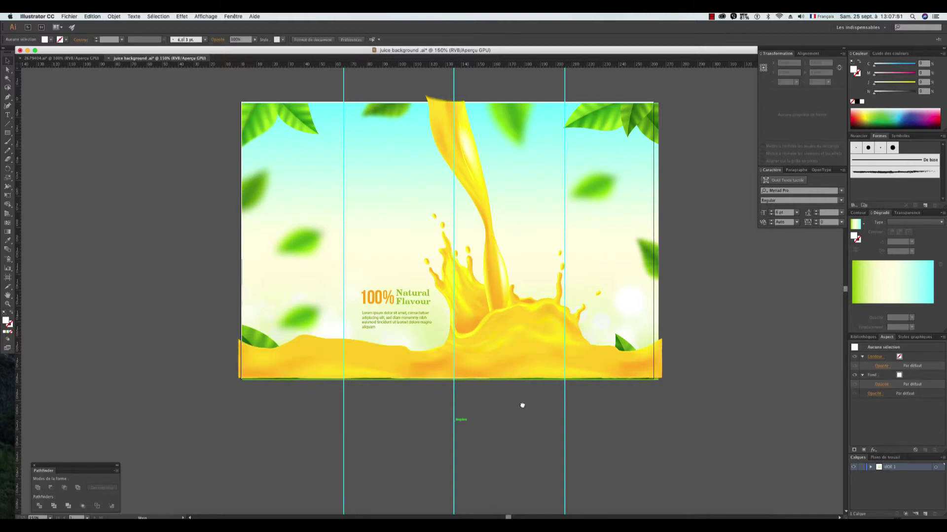
Move the green fresh juice badge onto the artboard beside the splash
left_click_drag(522, 405, 302, 422)
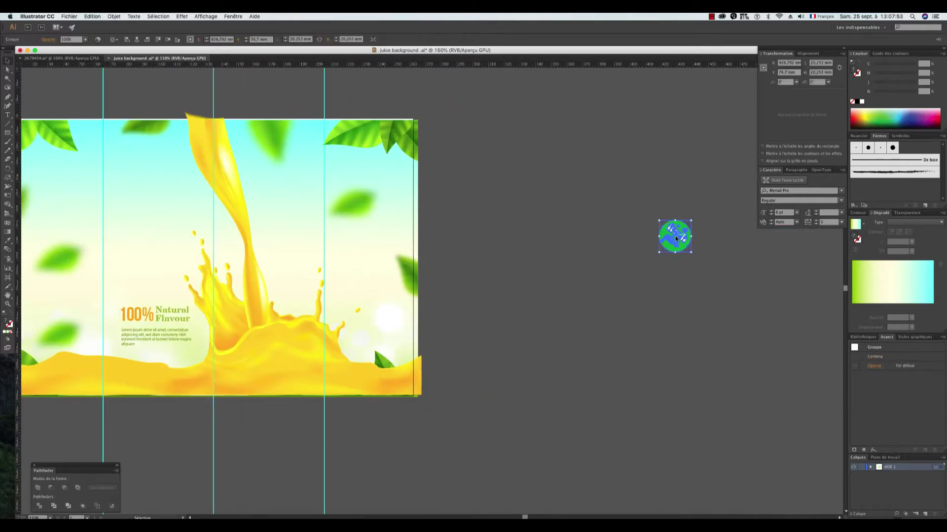
left_click_drag(676, 247, 289, 275)
left_click(492, 412)
mouse_move(492, 412)
left_mouse_down()
mouse_move(579, 416)
mouse_move(630, 433)
mouse_move(636, 447)
left_mouse_up()
left_click_drag(452, 282, 455, 281)
left_click(436, 457)
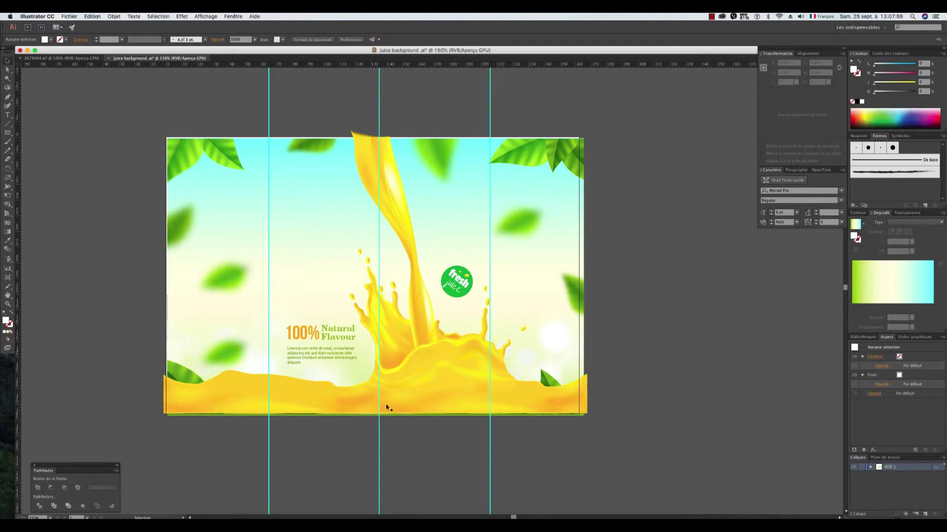
Paste the French paragraphs into a new area text frame and move it above the slogan
left_click(8, 116)
left_click_drag(60, 146, 115, 241)
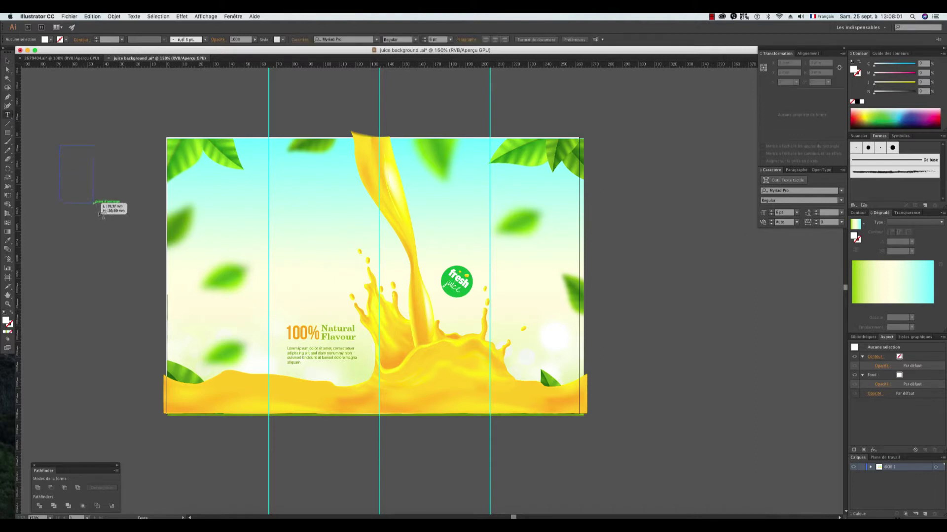
key("super+v")
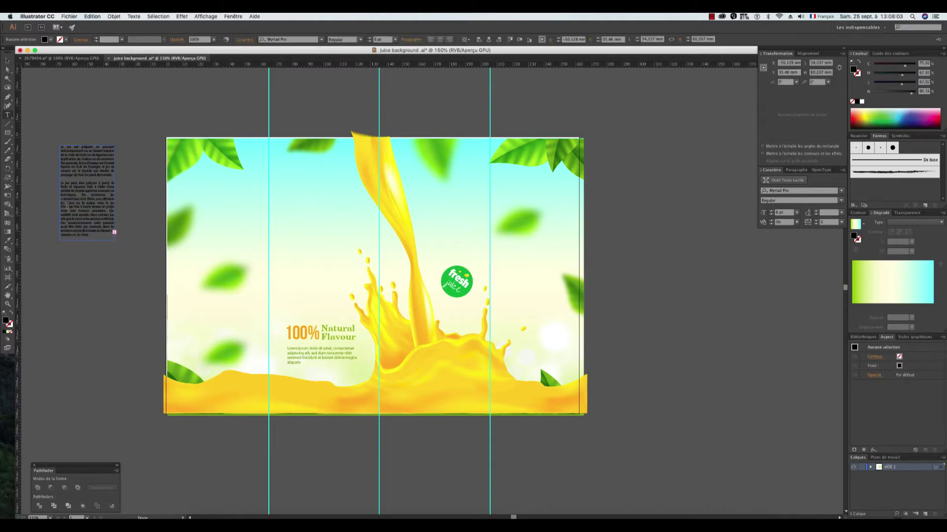
left_click(8, 61)
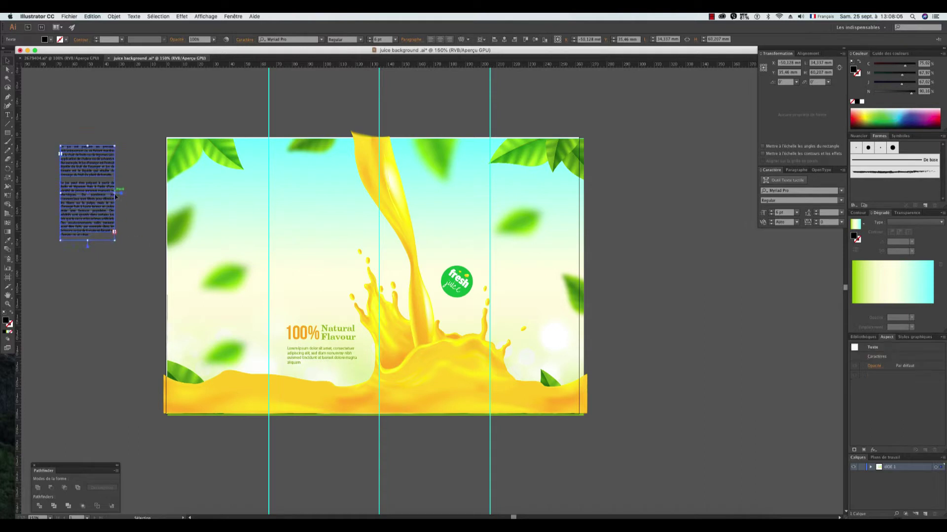
left_click_drag(117, 192, 133, 193)
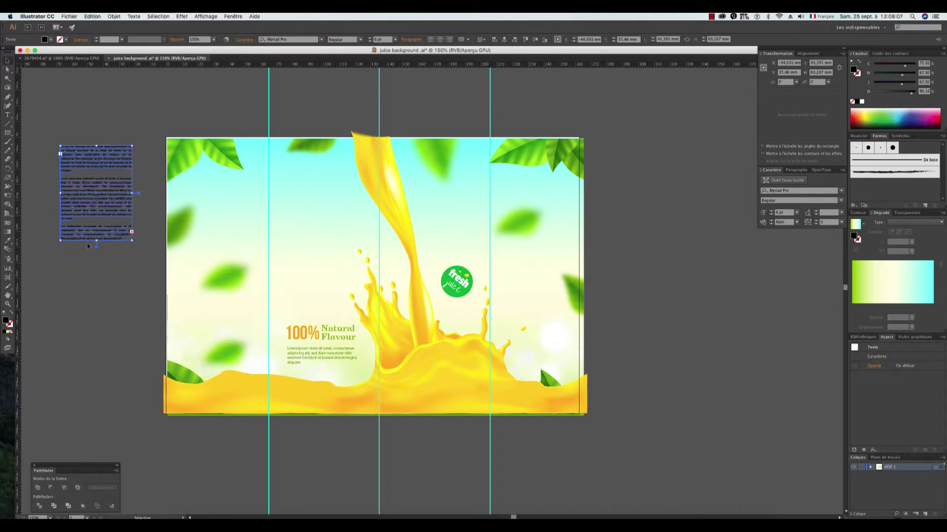
left_click_drag(96, 240, 96, 267)
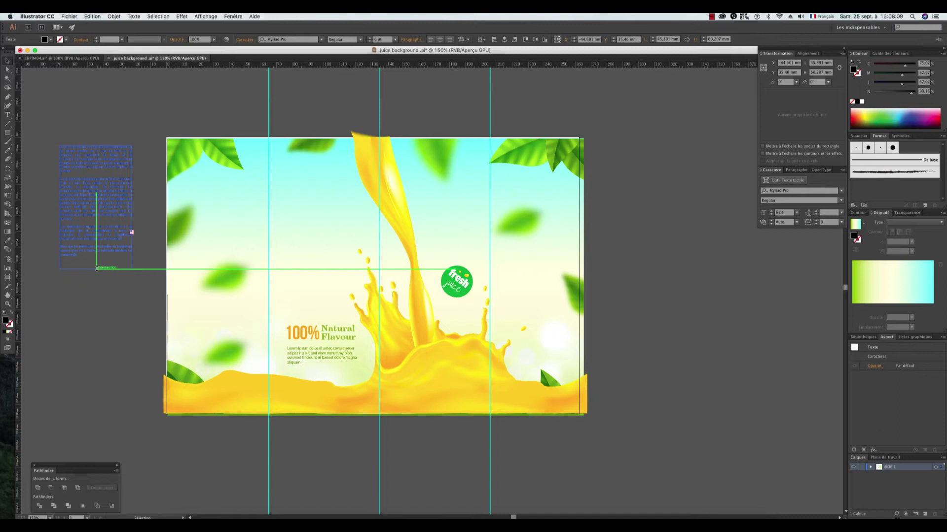
left_click_drag(104, 198, 331, 240)
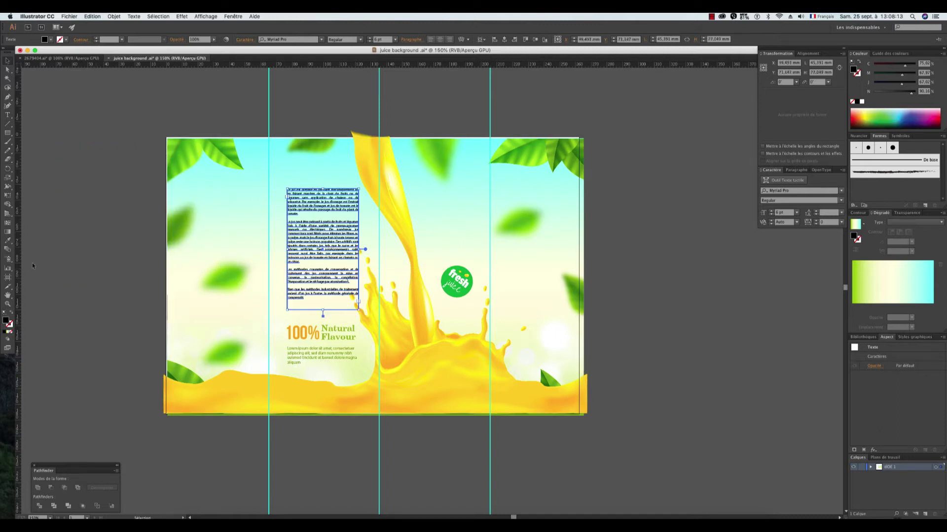
Give the body text the Lorem ipsum styling, justified, sampling a yellow from the juice
left_click(8, 242)
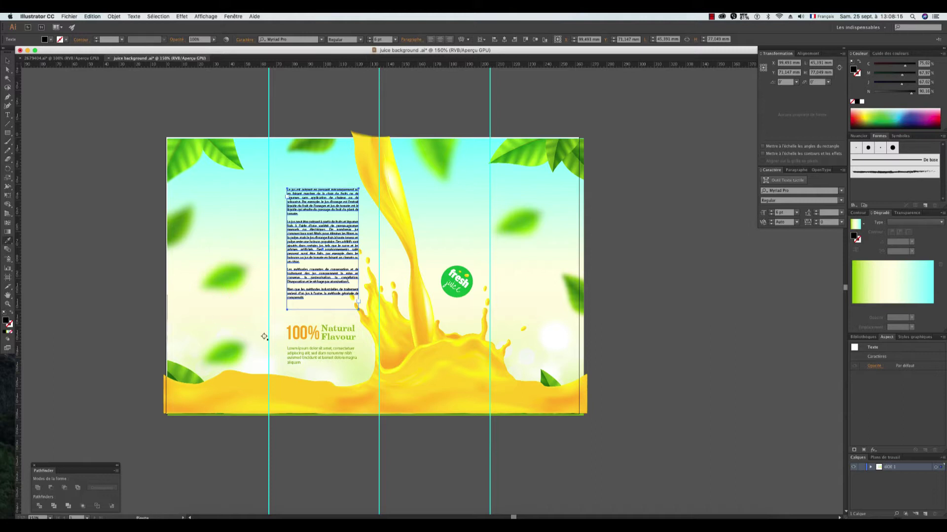
left_click(306, 349)
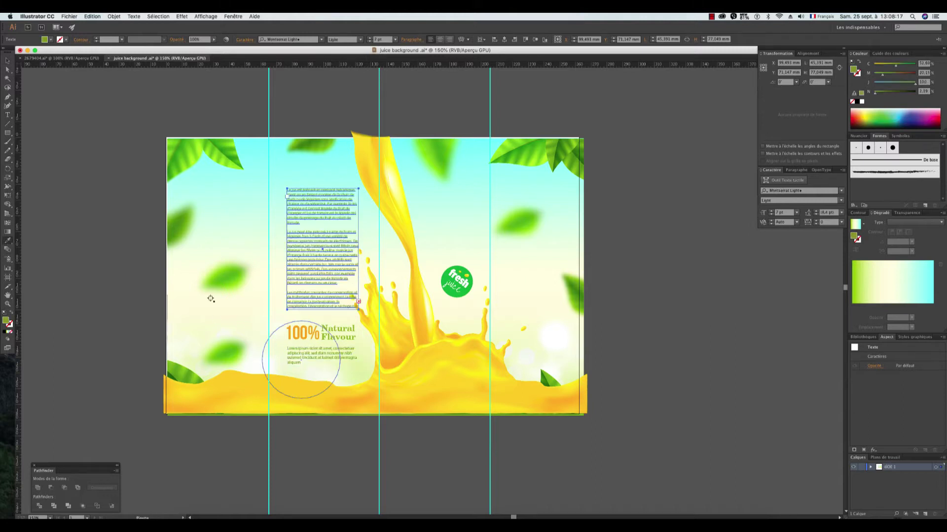
left_click(407, 42)
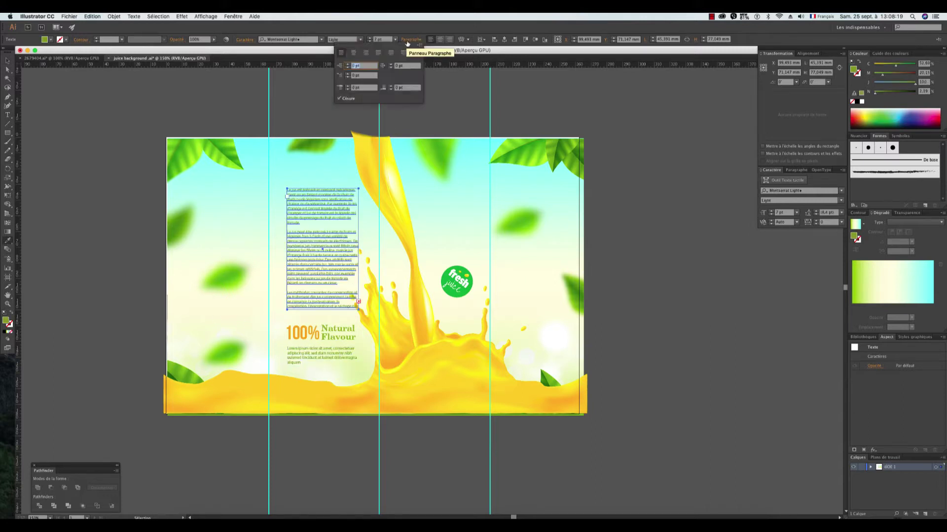
left_click(378, 52)
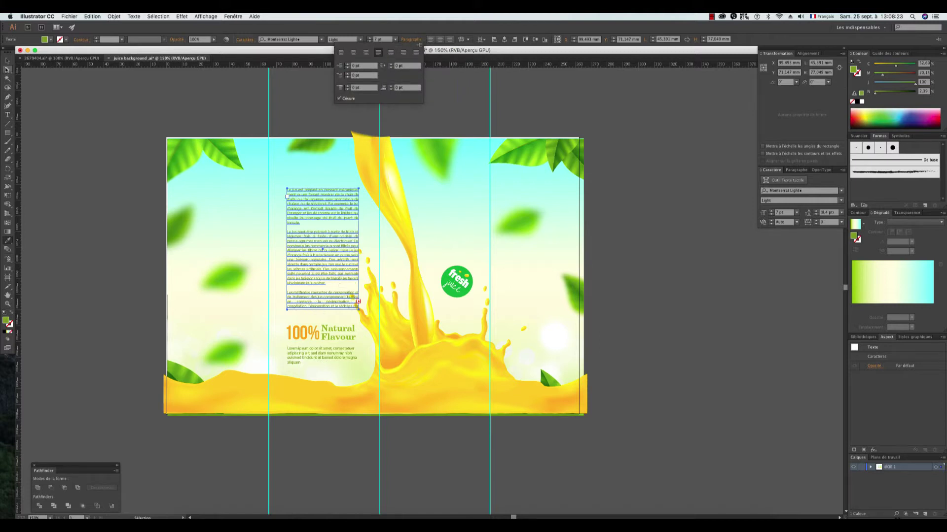
key("i")
left_click(345, 247)
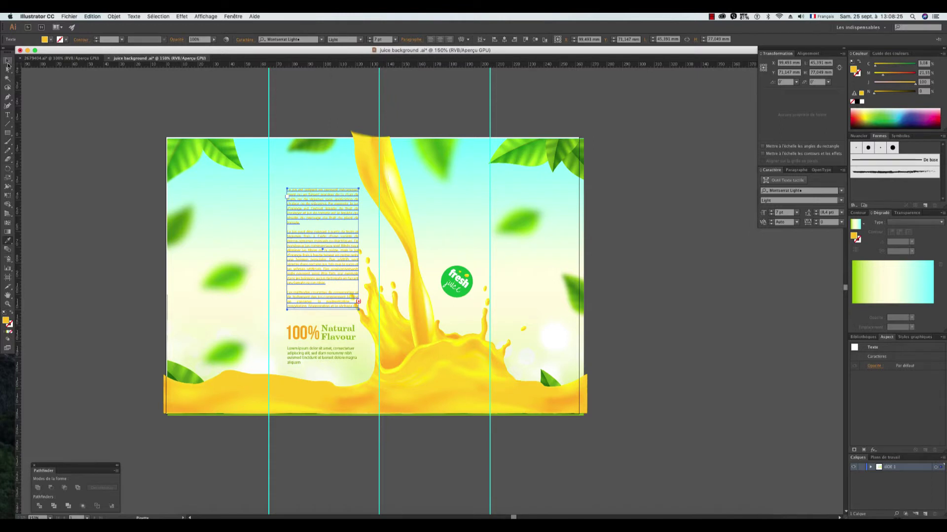
left_click(7, 61)
left_click(57, 137)
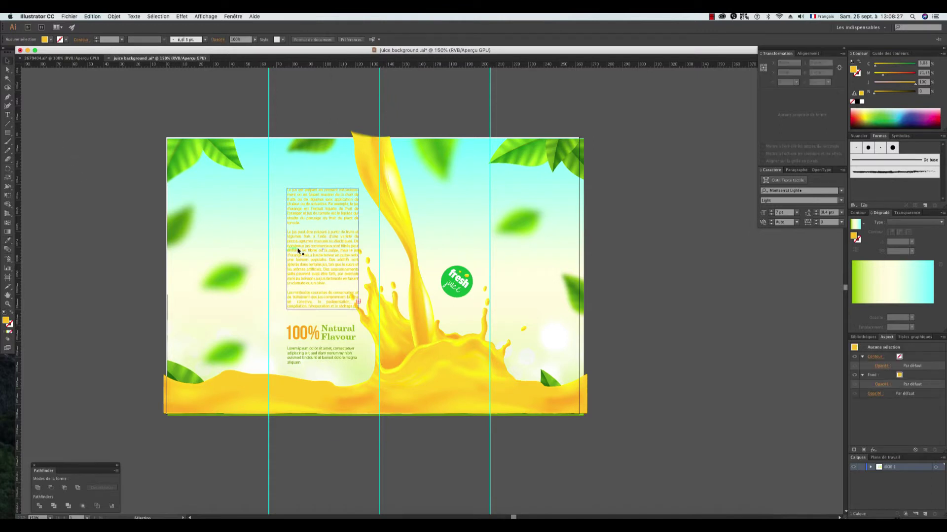
Set the body text to 6 pt and fit its frame to the text
left_click(321, 249)
left_click_drag(323, 308, 322, 320)
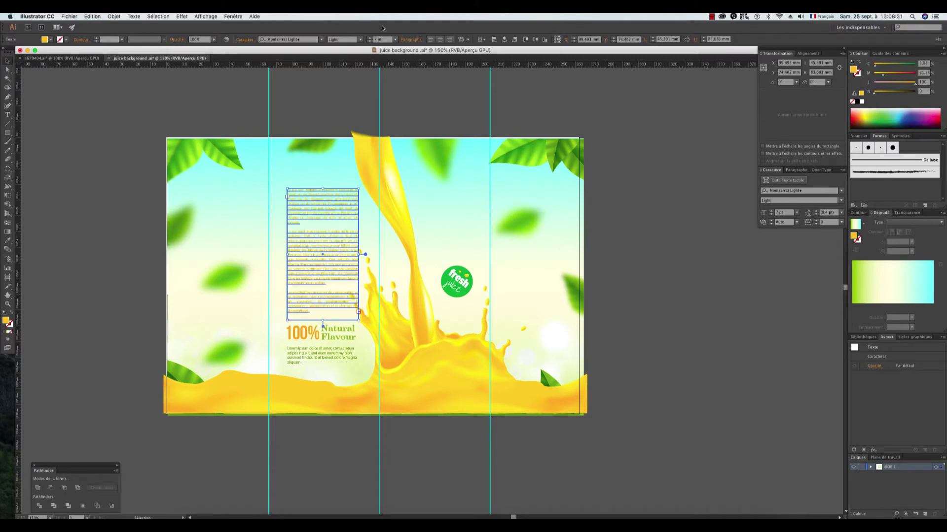
left_click(395, 40)
left_click(405, 58)
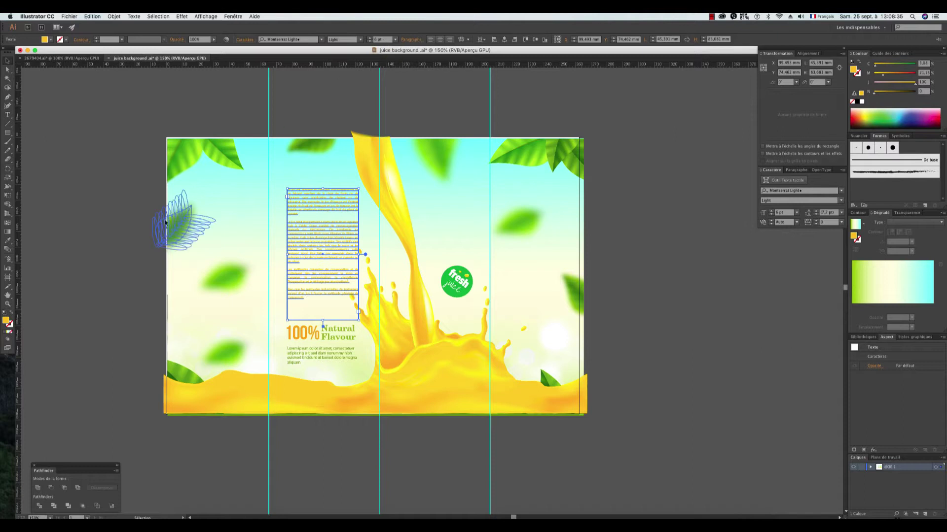
left_click(119, 227)
left_click_drag(323, 260, 323, 277)
left_click_drag(323, 339, 323, 320)
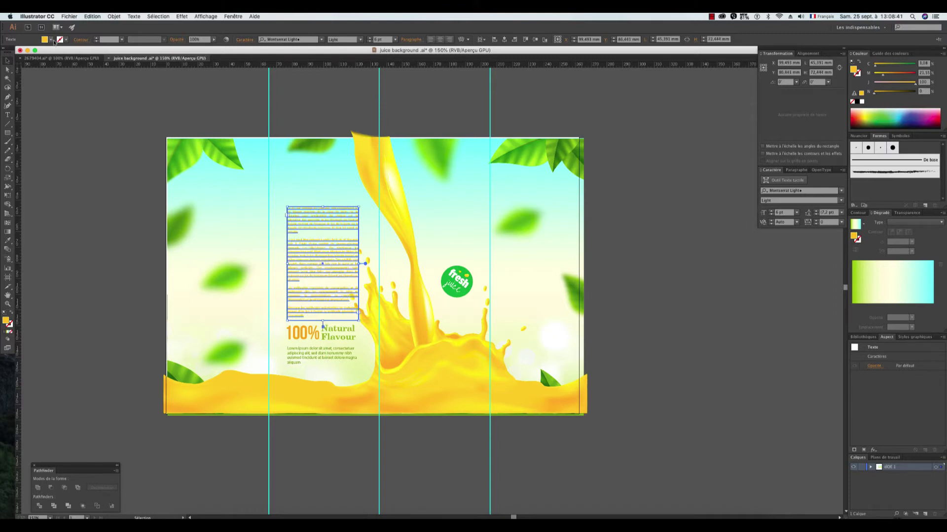
Fill the body text green from the swatches
left_click(51, 40)
left_click_drag(85, 90, 93, 157)
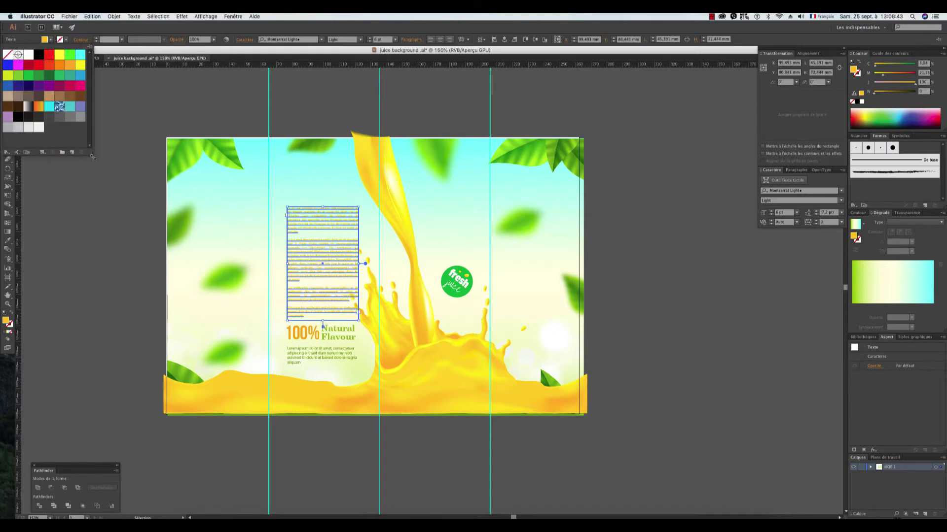
left_click(48, 79)
left_click(78, 206)
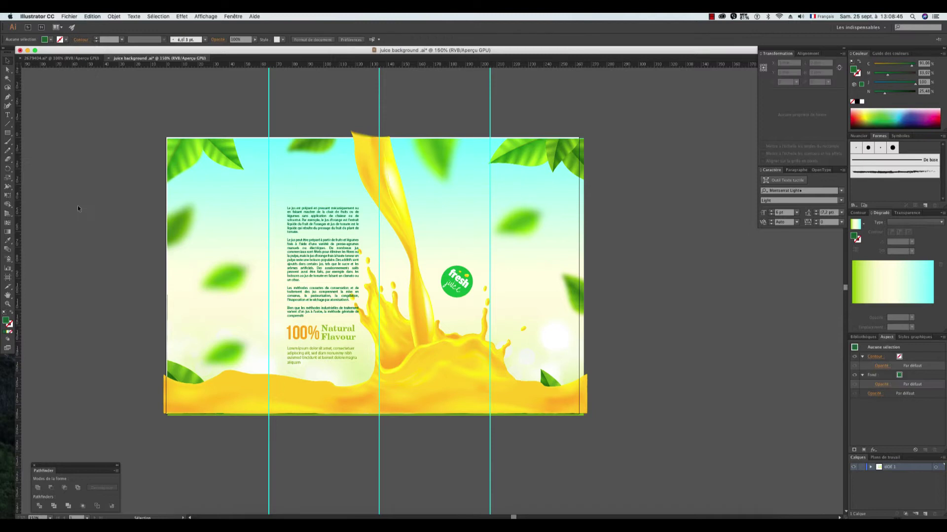
Import logo.psd from the Juice folder via Fichier > Importer
left_click_drag(456, 287, 452, 297)
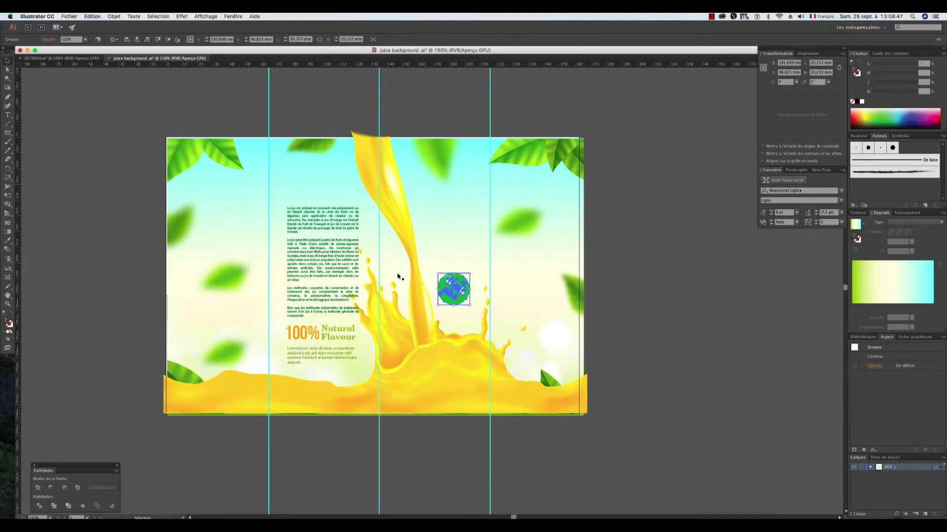
left_click(72, 19)
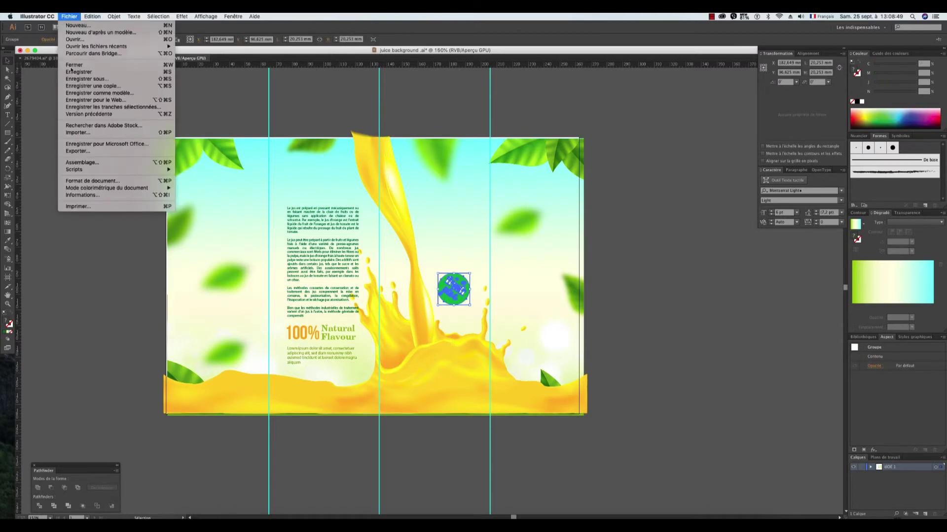
left_click(79, 132)
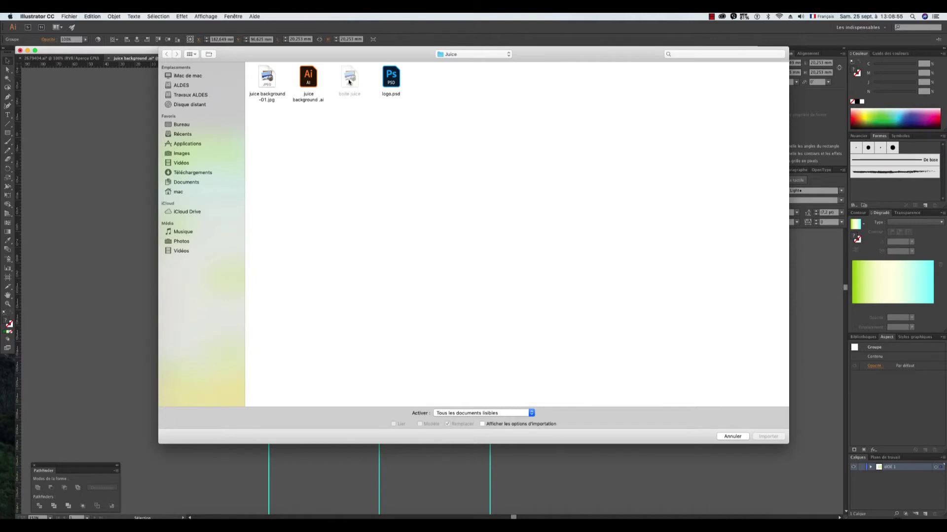
left_click(390, 82)
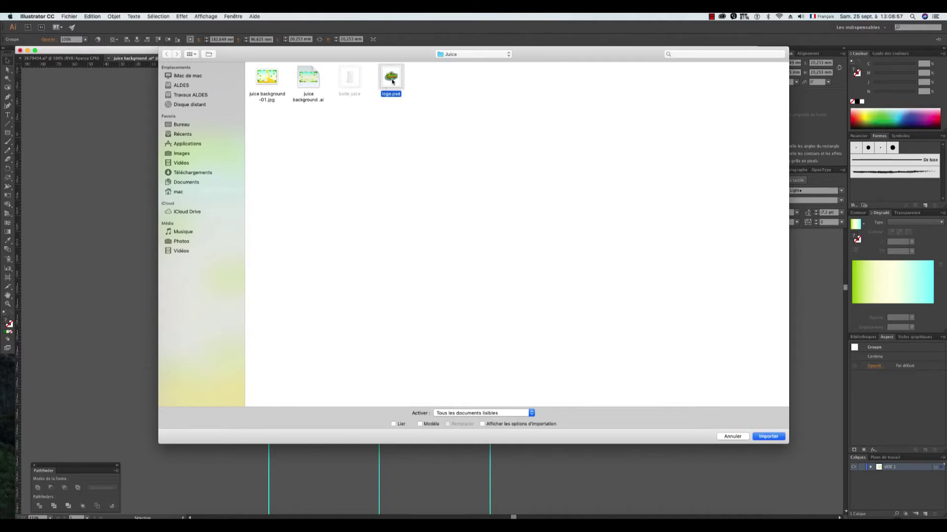
left_click(773, 437)
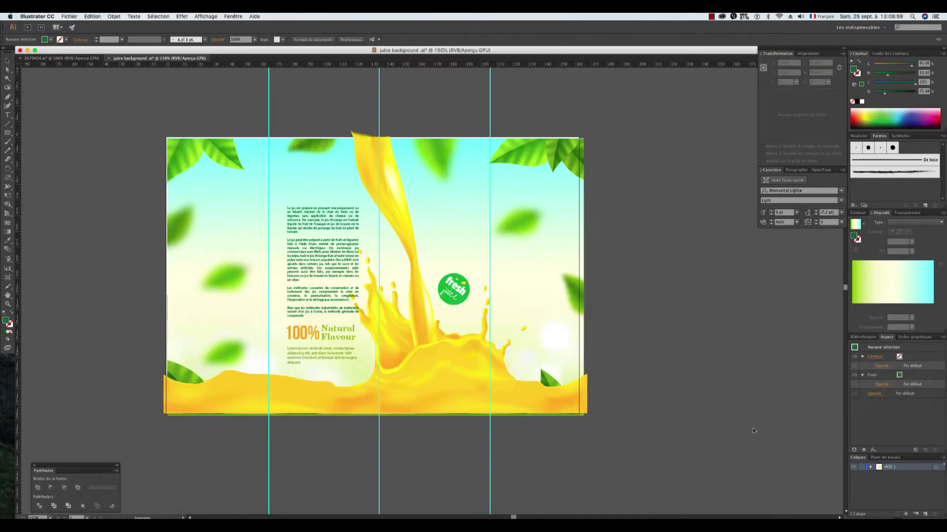
Place the logo atop the front, copy it above the left text, and copy the slogan
mouse_move(414, 177)
left_mouse_down()
mouse_move(525, 257)
mouse_move(451, 209)
left_mouse_up()
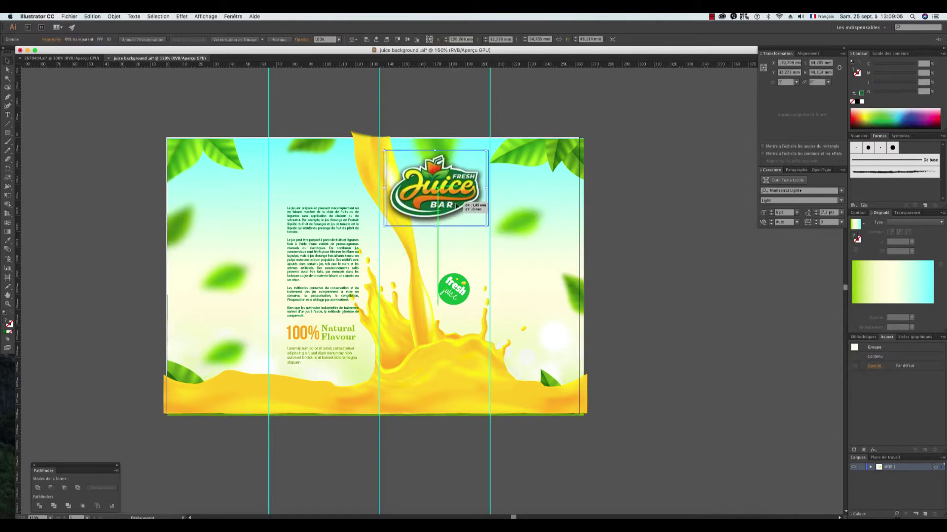
mouse_move(429, 200)
left_mouse_down()
mouse_move(357, 149)
mouse_move(365, 142)
mouse_move(335, 173)
left_mouse_up()
left_click(334, 343)
left_click_drag(329, 339, 443, 378)
left_click(446, 434)
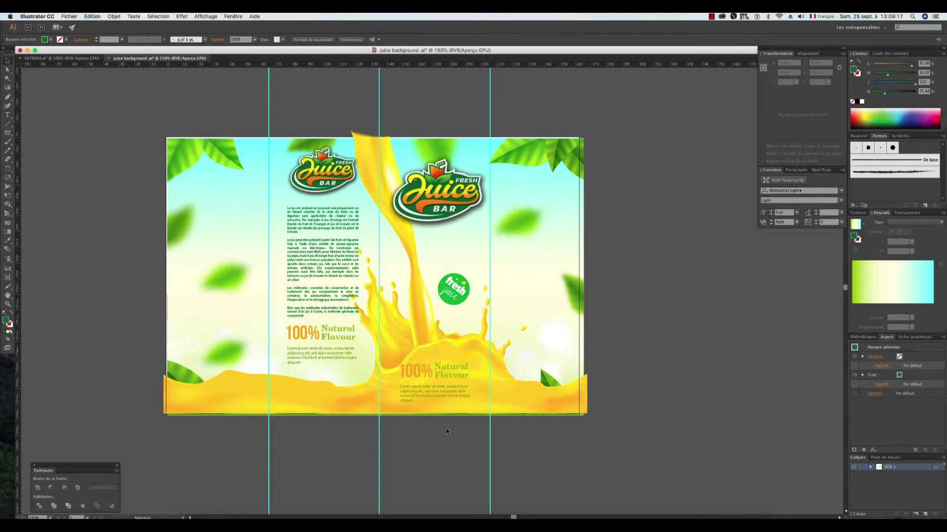
Make the front copy's Natural Flavour heading and Lorem ipsum text dark green
double_click(454, 377)
left_click(456, 373)
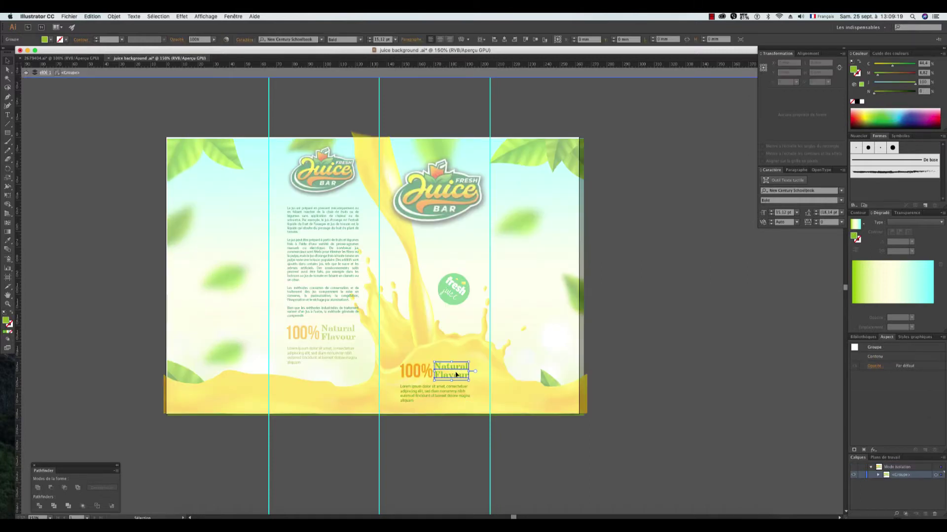
left_click(51, 40)
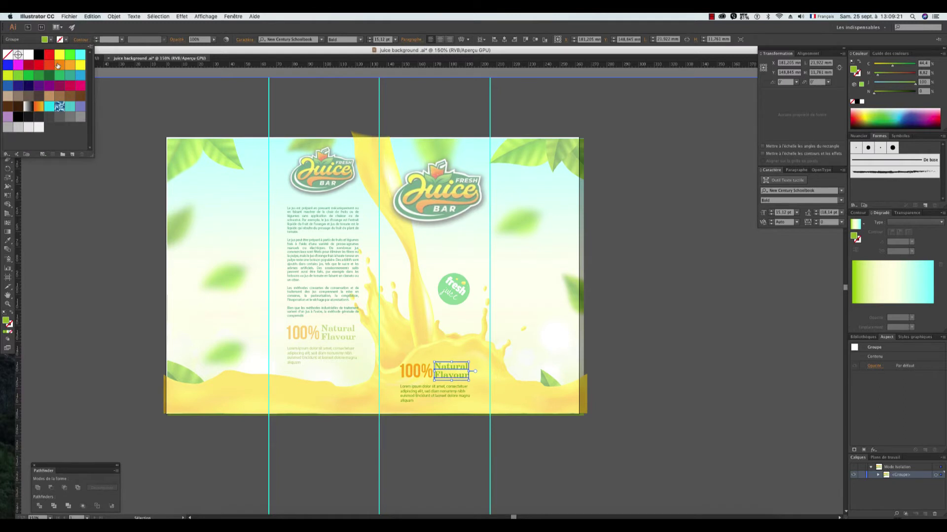
left_click(51, 77)
double_click(63, 234)
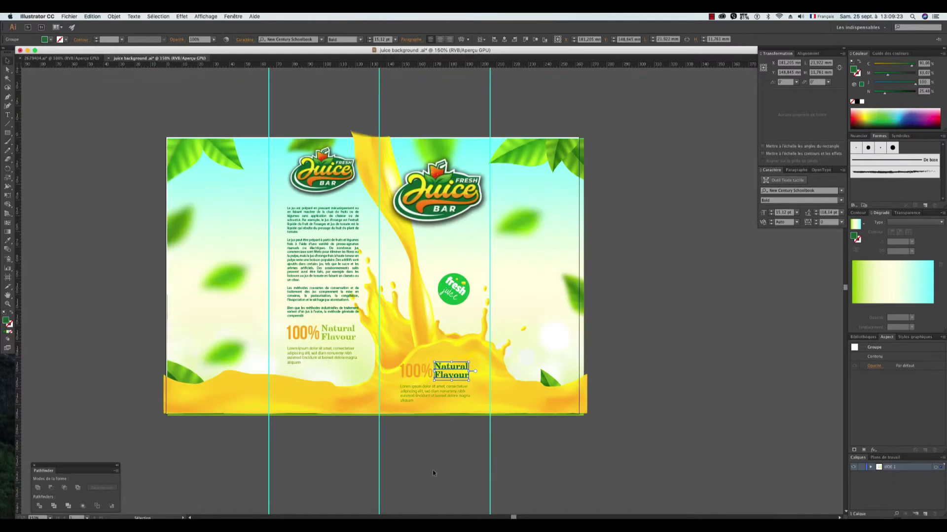
left_click_drag(439, 418, 441, 399)
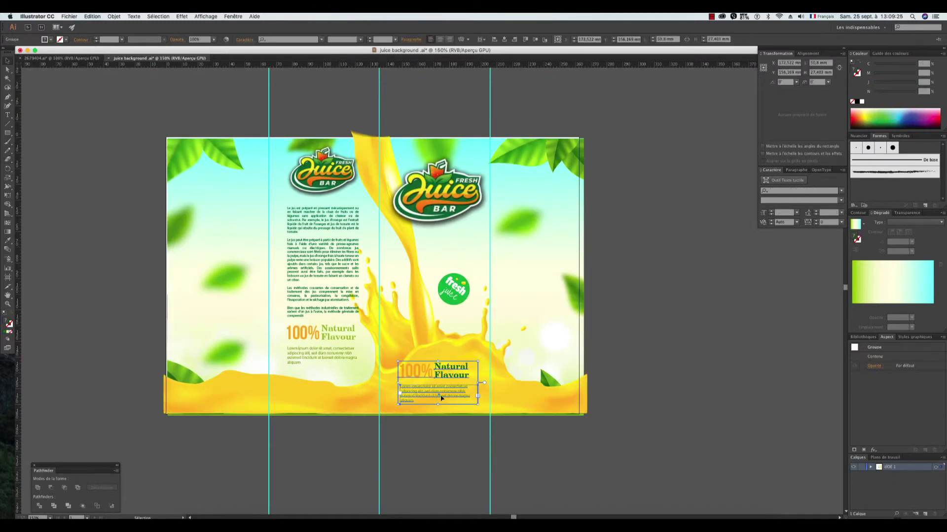
double_click(441, 398)
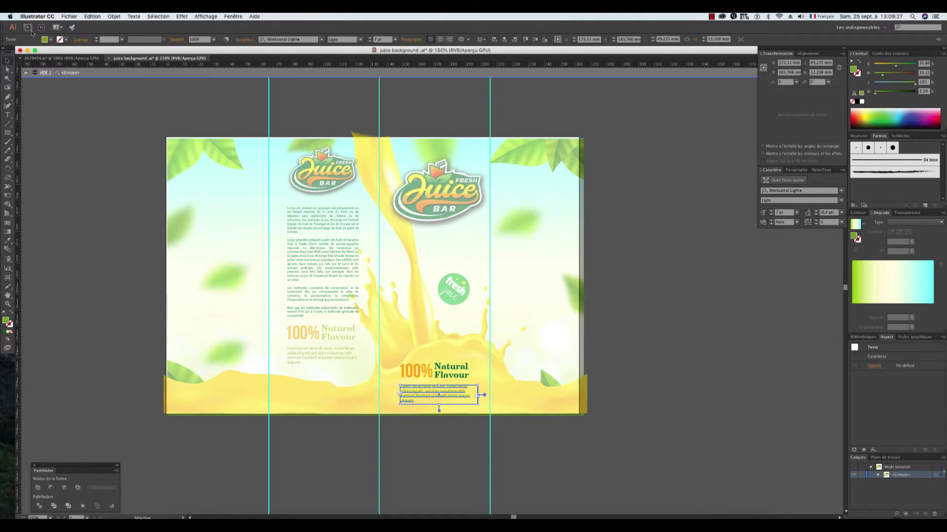
left_click(52, 40)
left_click(51, 77)
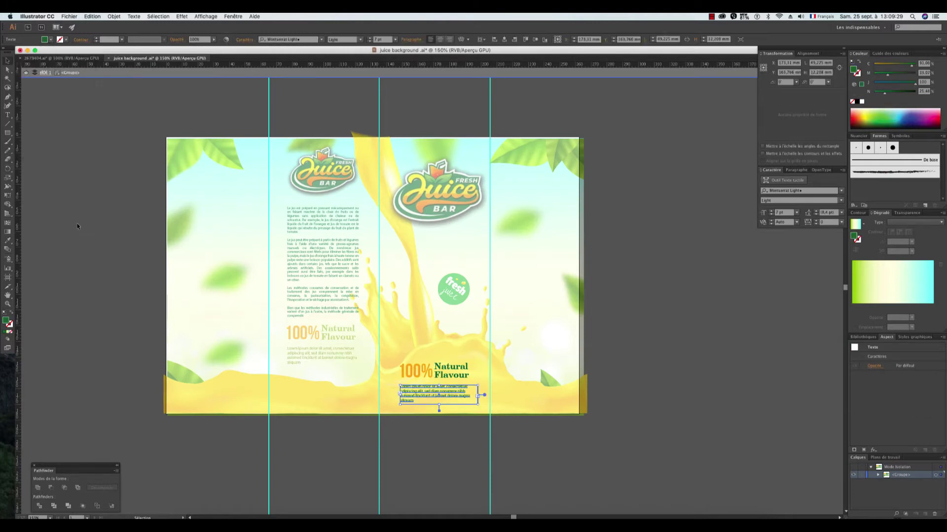
double_click(186, 316)
Shrink the front Juice Bar logo slightly
left_click(457, 202)
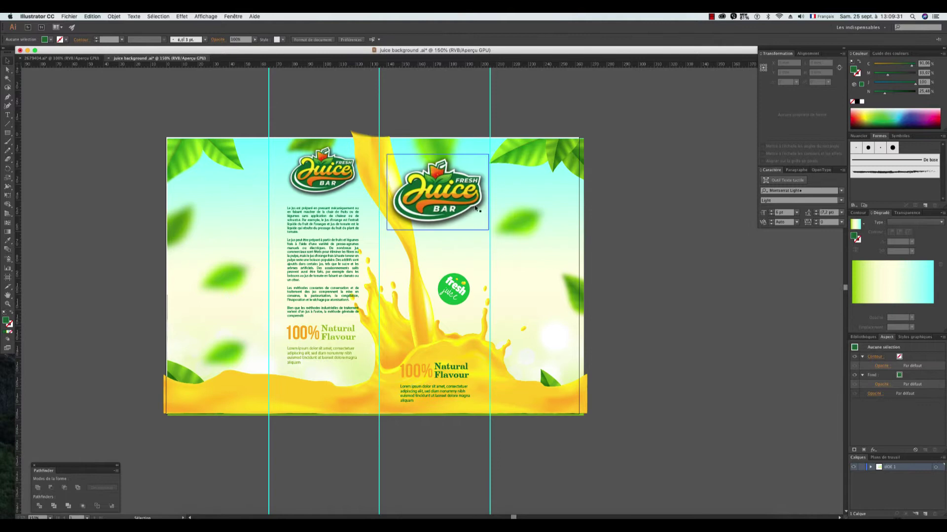
left_click_drag(489, 154, 478, 163)
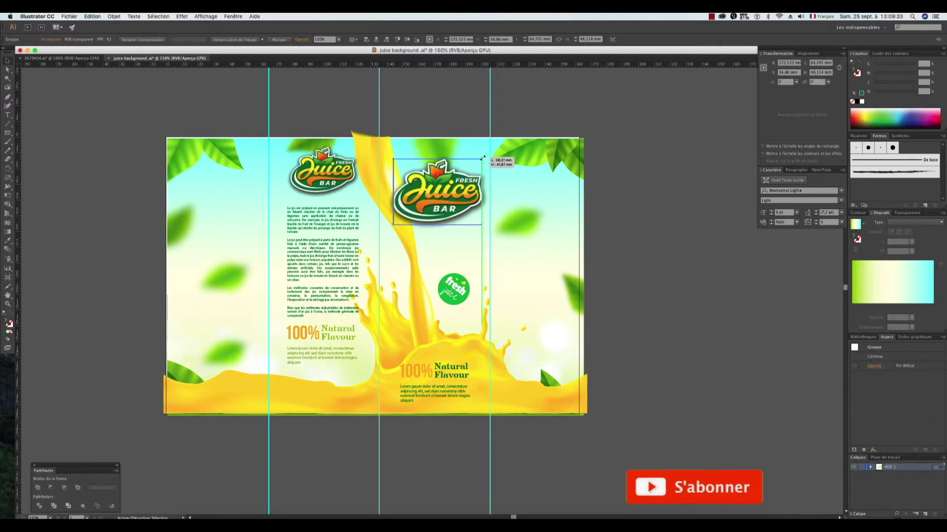
left_click(659, 238)
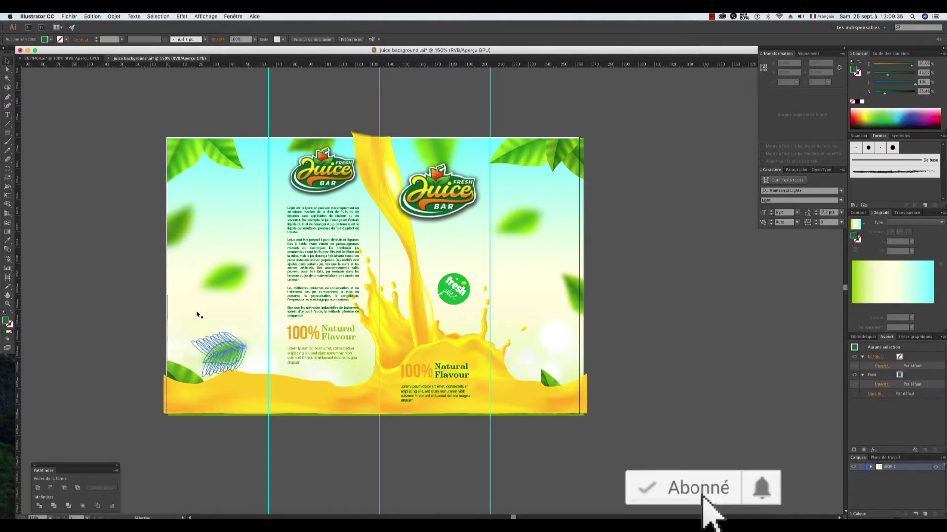
Add a '1' text below the artboard in Helvetica Bold
key("t")
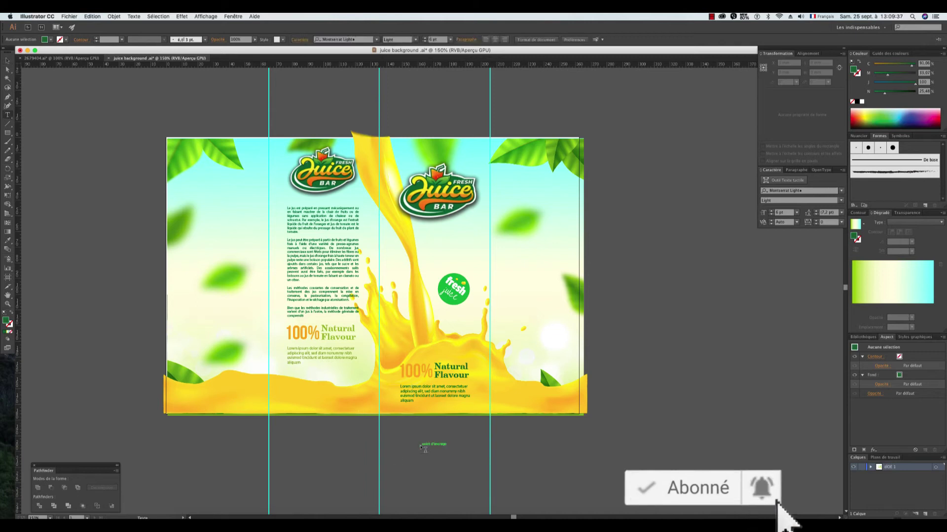
left_click(420, 444)
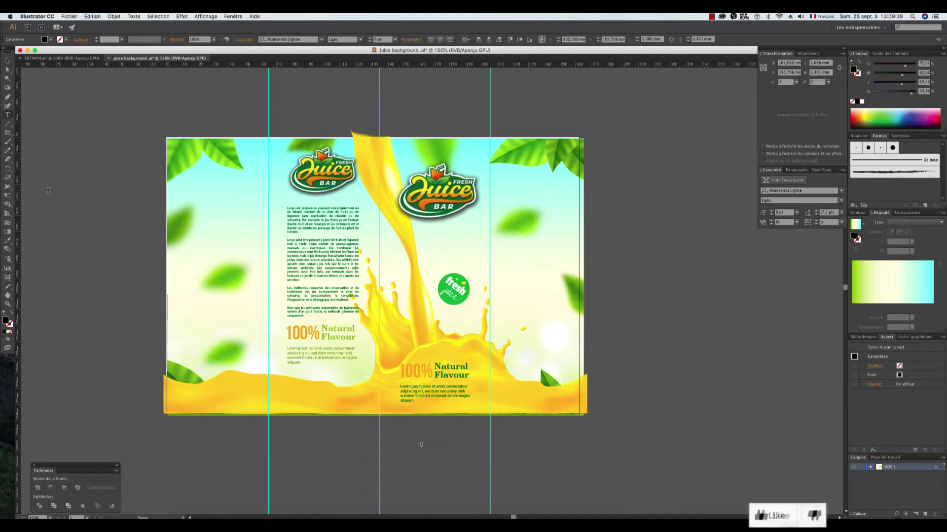
key("Escape")
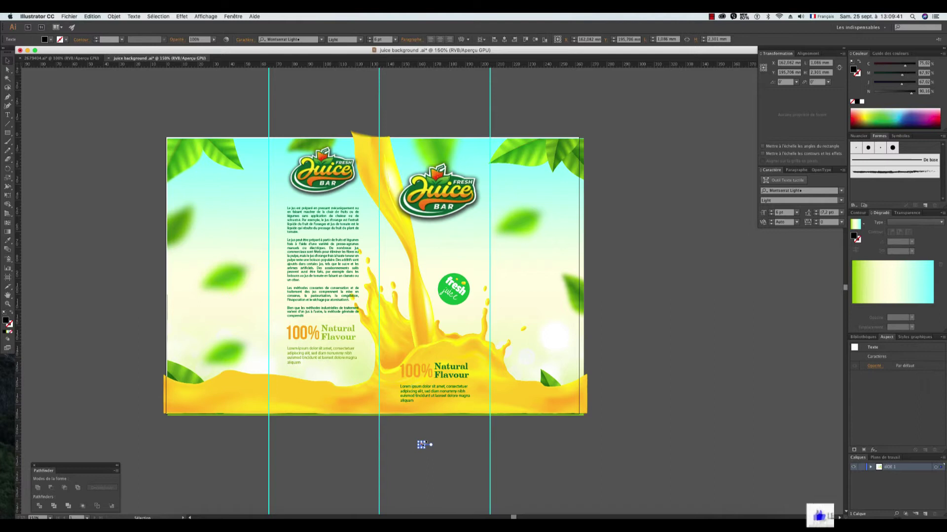
type("1")
left_click_drag(441, 428, 437, 441)
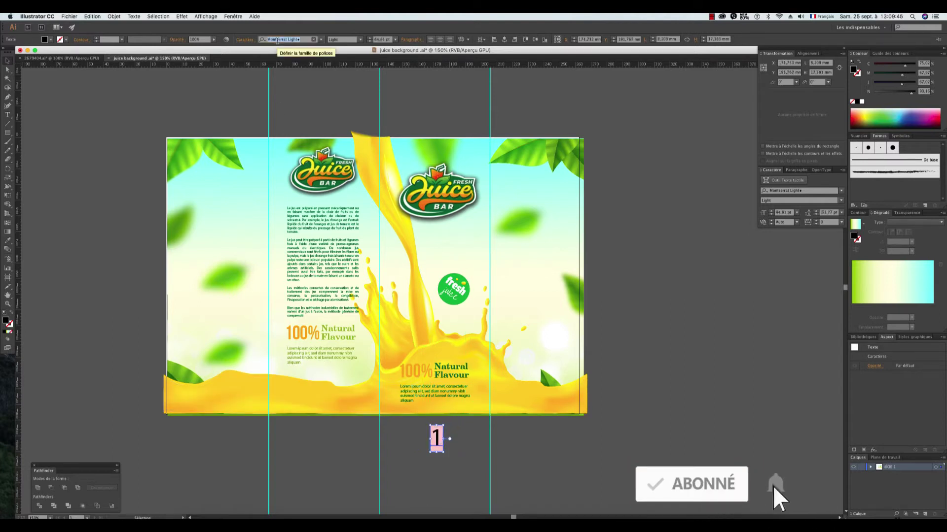
type("hel")
key("Down")
key("Down")
key("Down")
key("Down")
key("Down")
key("Return")
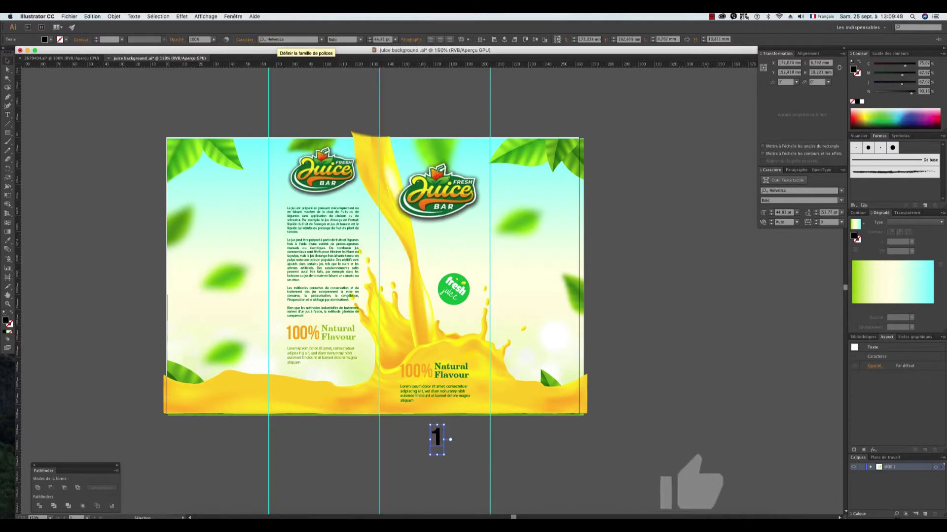
left_click(454, 432)
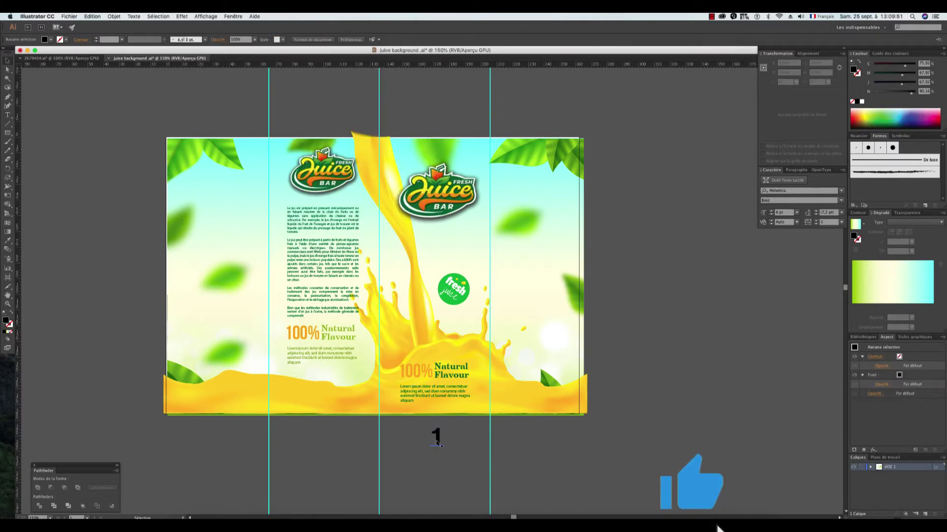
Build '1Litre' with a half-size Litre and set it smaller on the lower-left wave
left_click_drag(447, 441, 447, 441)
type("Litre")
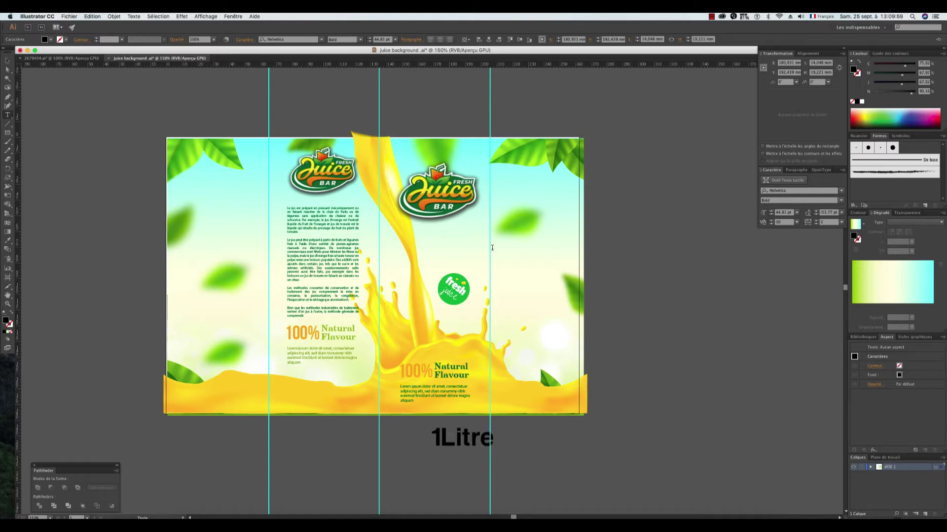
left_click(486, 438)
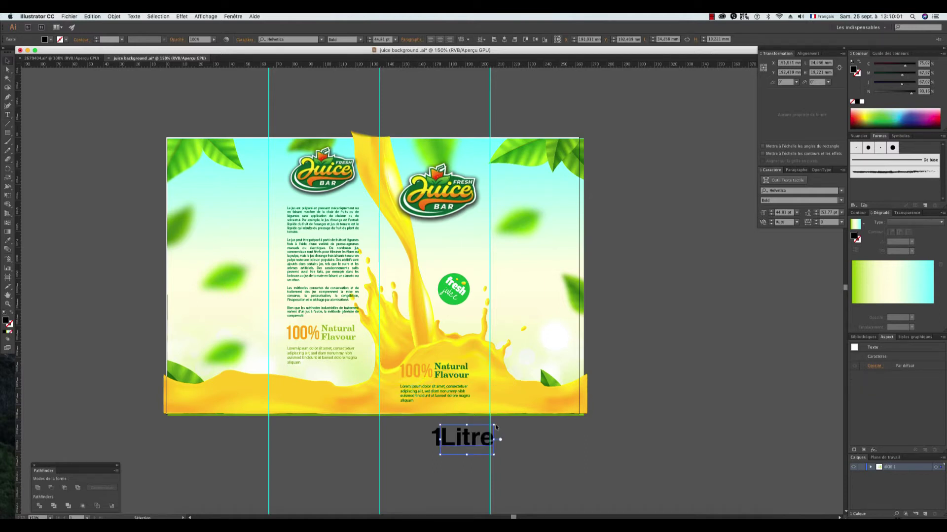
mouse_move(494, 424)
left_mouse_down()
mouse_move(453, 441)
mouse_move(427, 421)
mouse_move(319, 400)
left_mouse_up()
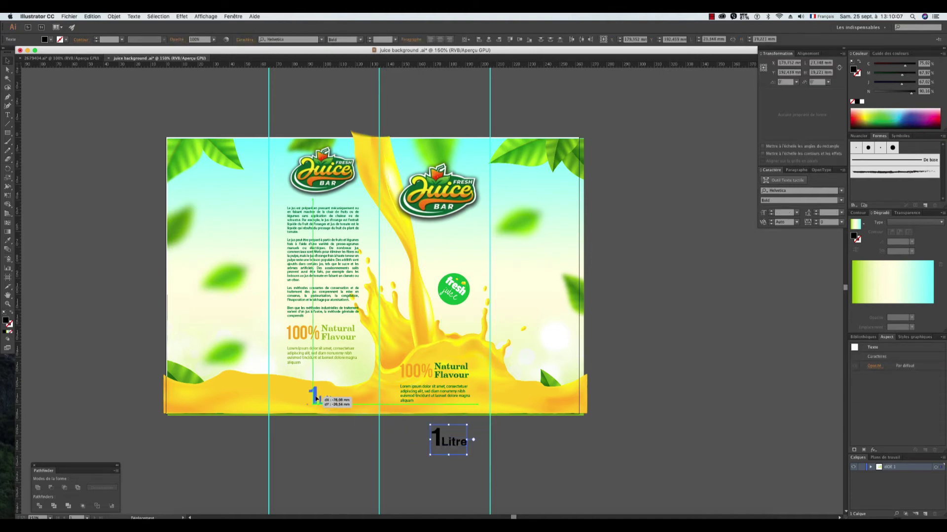
left_click(354, 443)
left_click(325, 402)
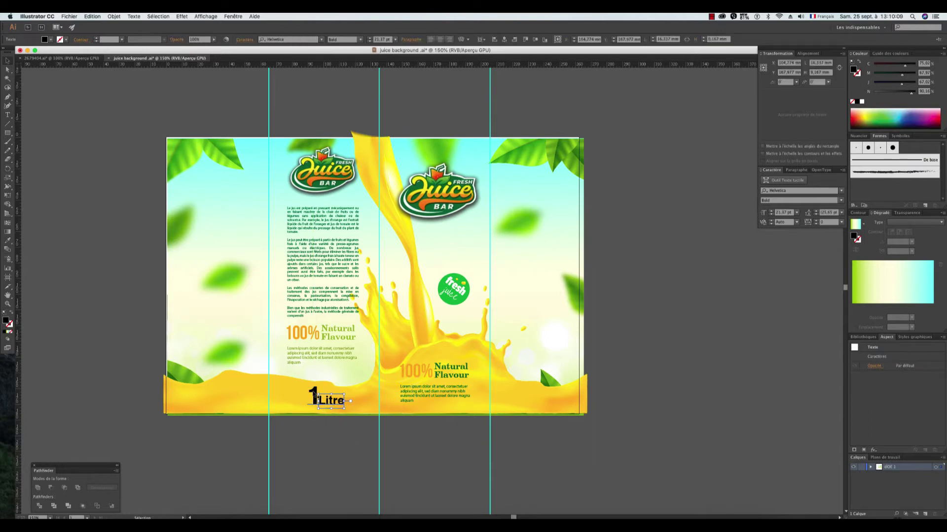
left_click_drag(344, 383, 338, 389)
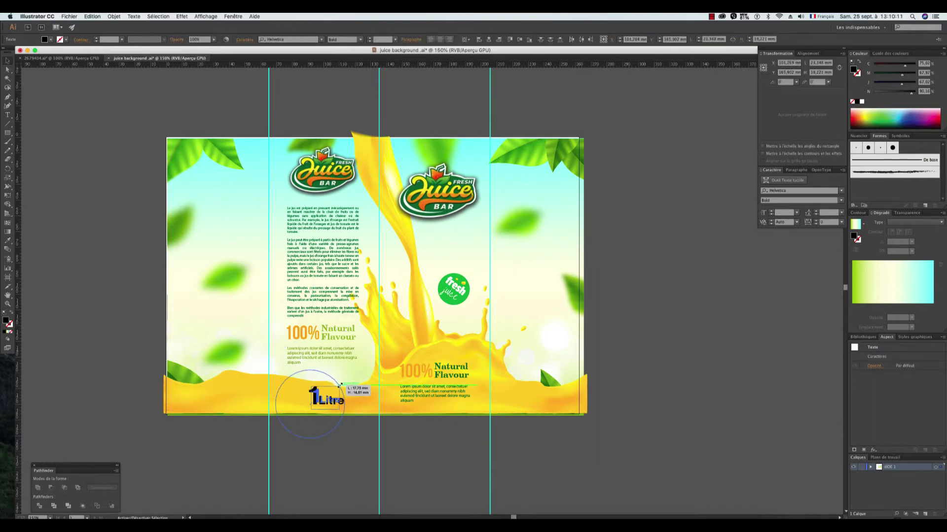
Duplicate the juice splash toward the artboard's left edge
left_click(349, 451)
left_click(409, 327)
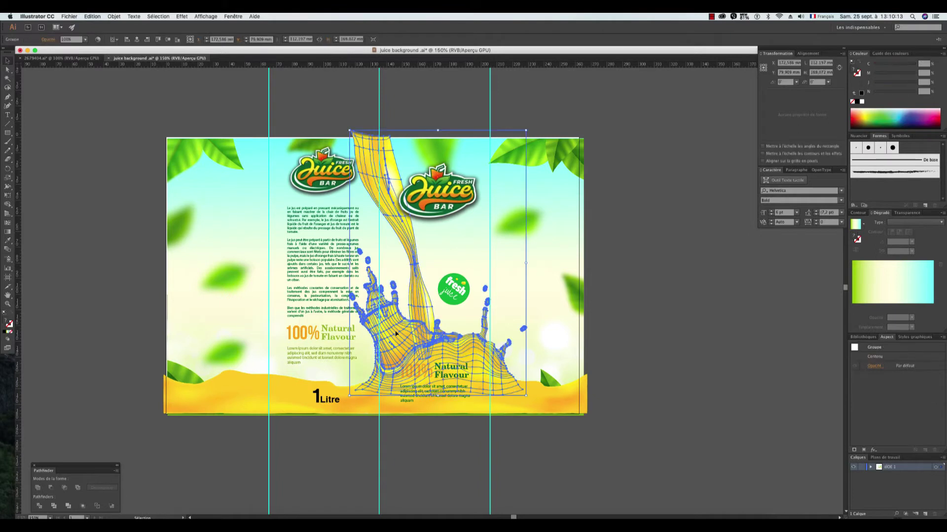
left_click_drag(401, 336, 180, 336)
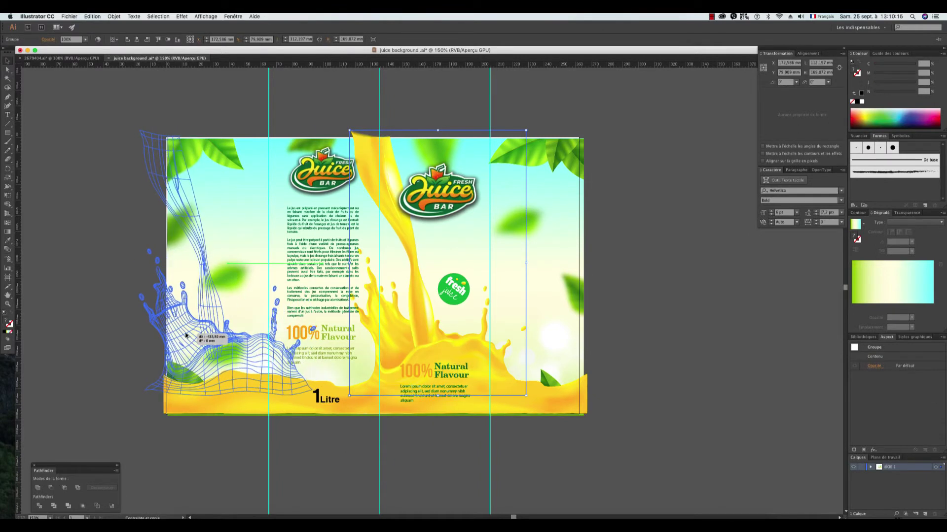
left_click_drag(239, 340, 239, 339)
Reflect the splash copy on the vertical axis, then raise and shrink it
right_click(250, 349)
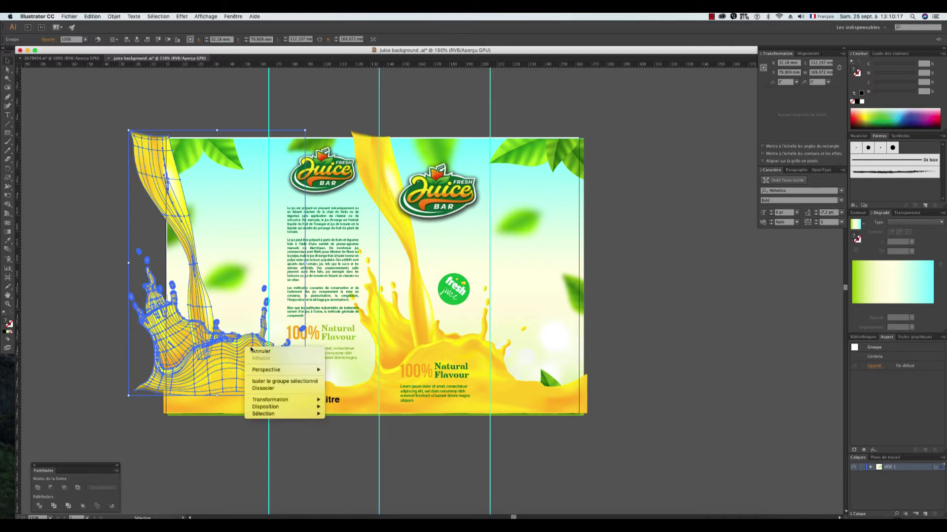
mouse_move(270, 400)
left_click(353, 426)
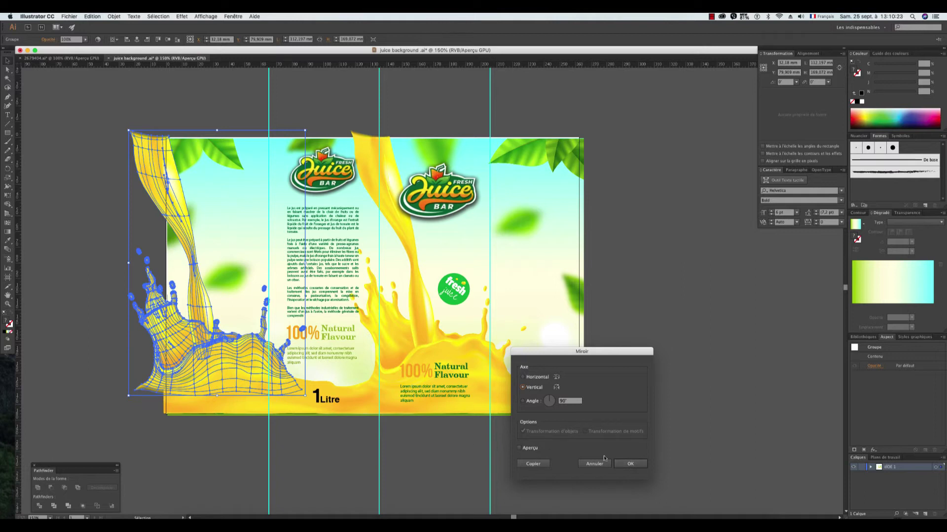
left_click(630, 465)
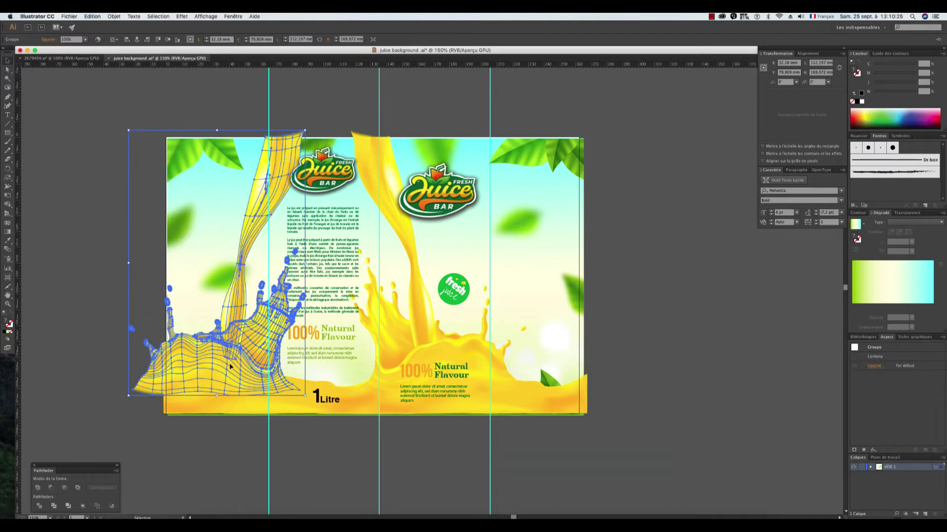
left_click_drag(229, 363, 187, 365)
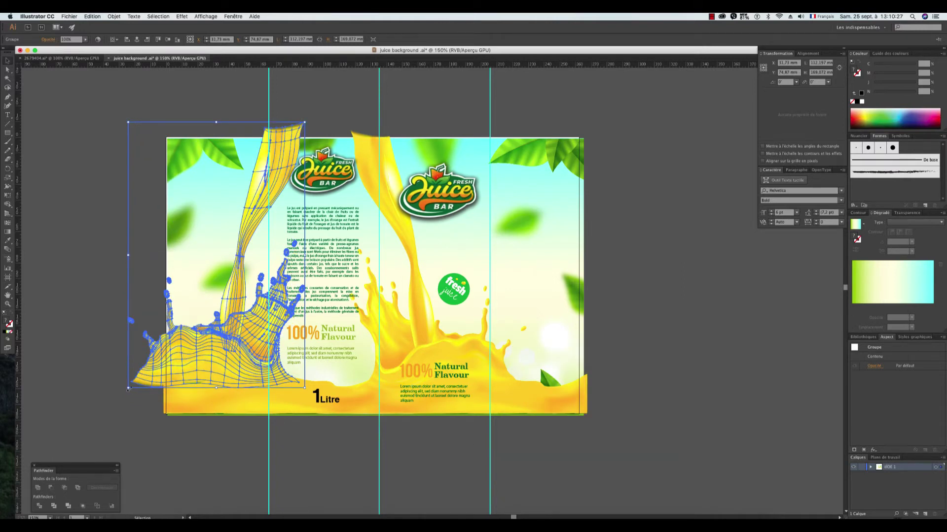
mouse_move(128, 387)
left_mouse_down()
mouse_move(145, 366)
mouse_move(311, 413)
left_mouse_up()
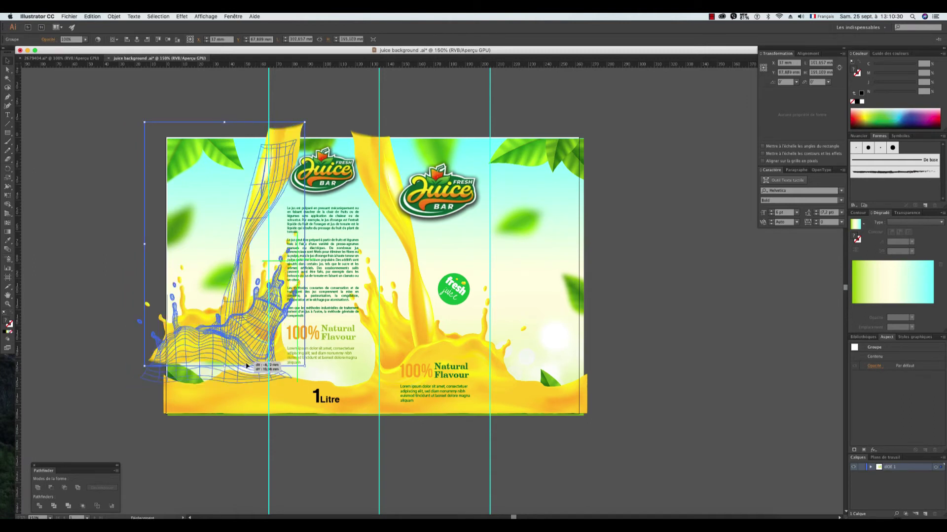
left_click(333, 455)
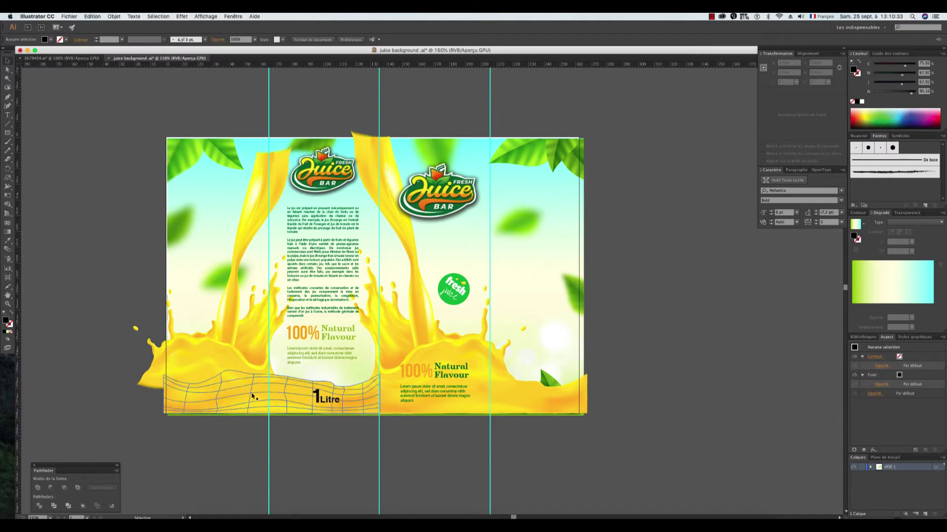
Delete the tall juice stream from the left splash group
left_click(261, 169)
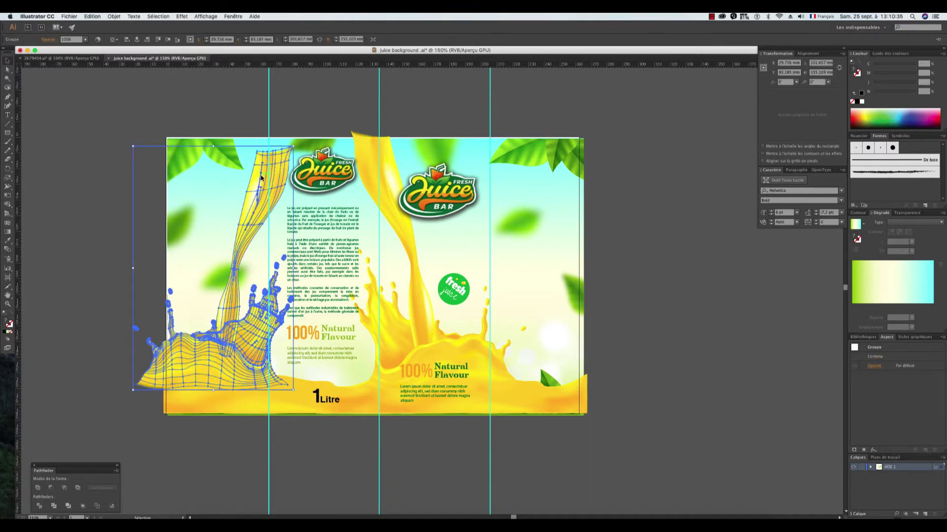
double_click(261, 178)
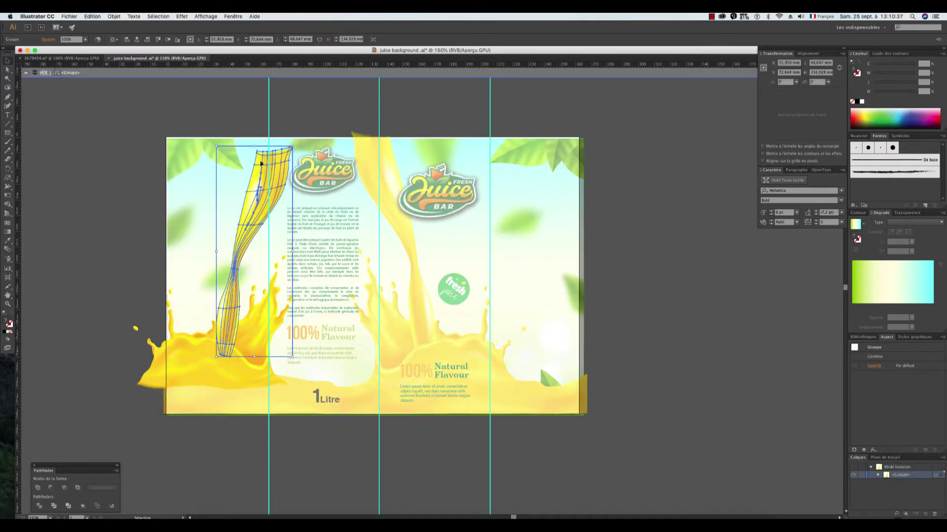
key("Delete")
double_click(725, 354)
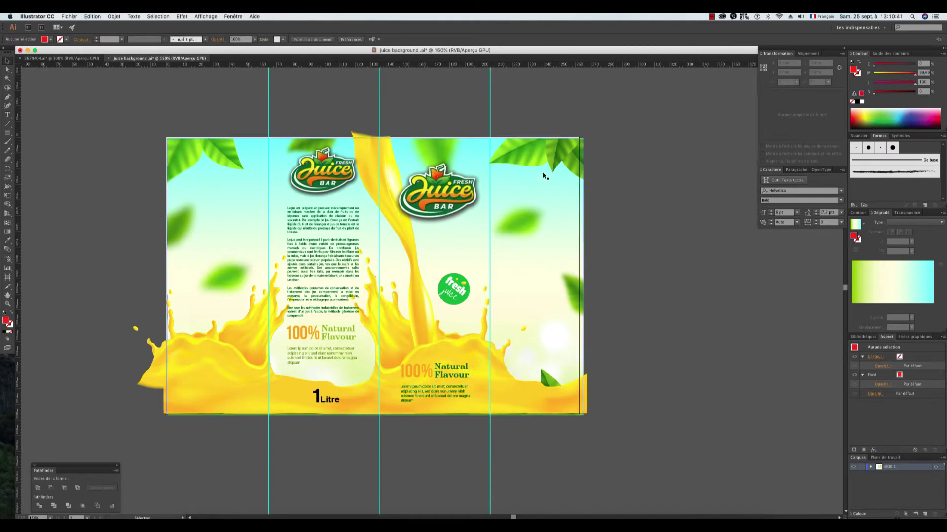
Move the top-right leaves, scaled down, onto the front panel's top edge
double_click(556, 155)
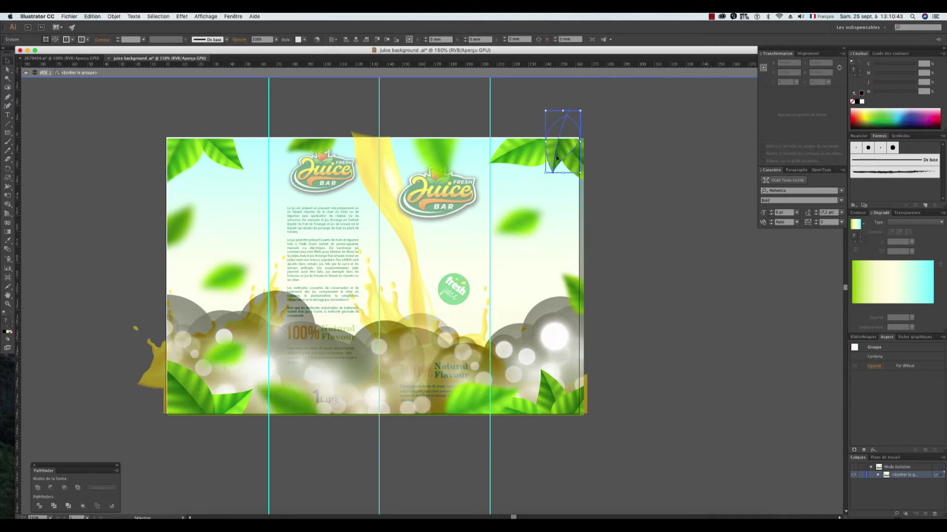
left_click(556, 157, "shift")
mouse_move(560, 160)
left_mouse_down()
mouse_move(572, 168)
mouse_move(498, 168)
left_mouse_up()
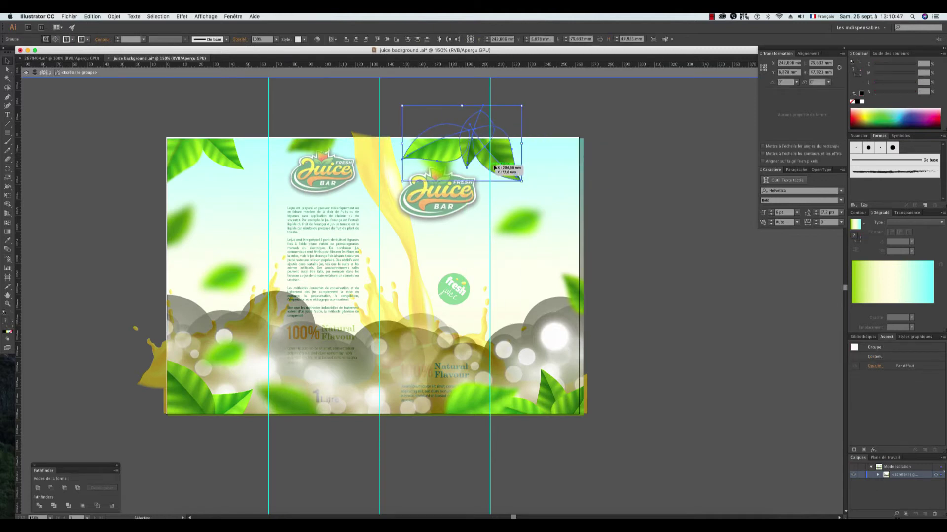
left_click_drag(402, 106, 435, 126)
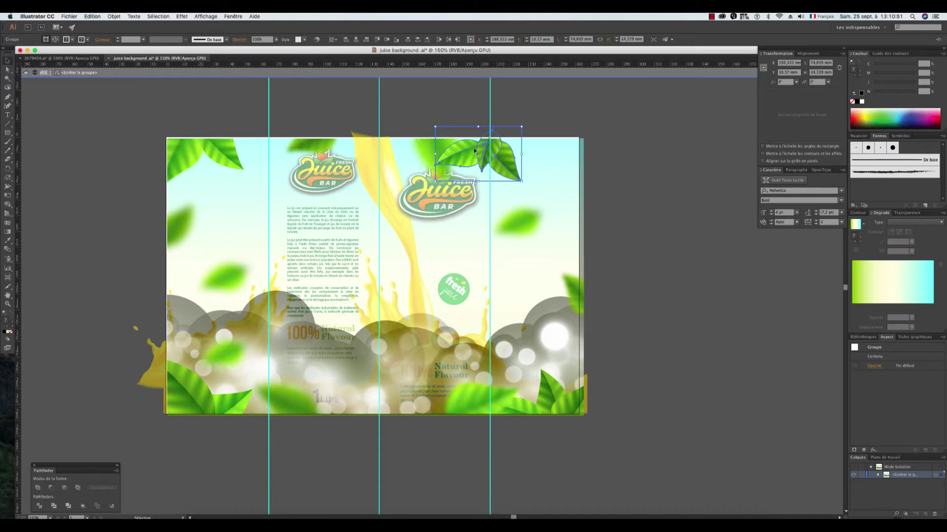
left_click_drag(490, 174, 489, 169)
double_click(619, 202)
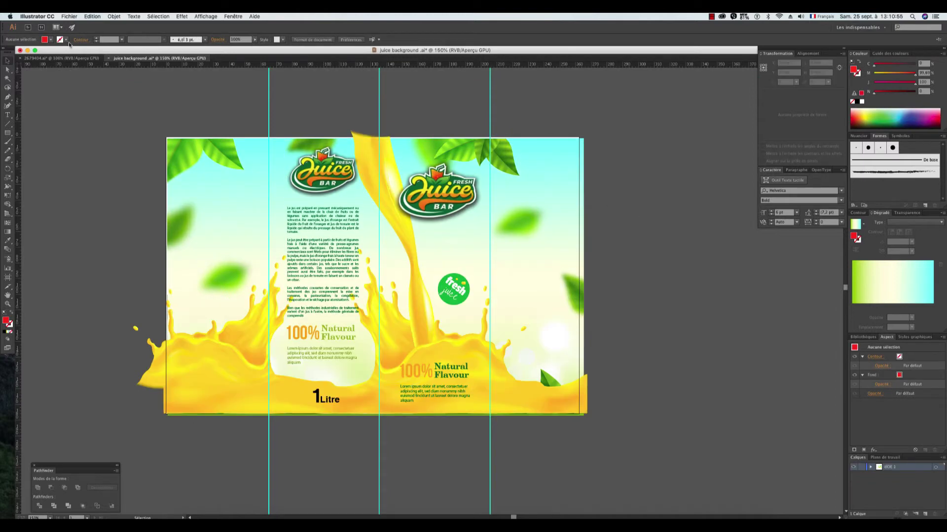
Export the artwork as JPEG over the existing juice background -01.jpg, accepting the quality settings
left_click(69, 16)
left_click(83, 151)
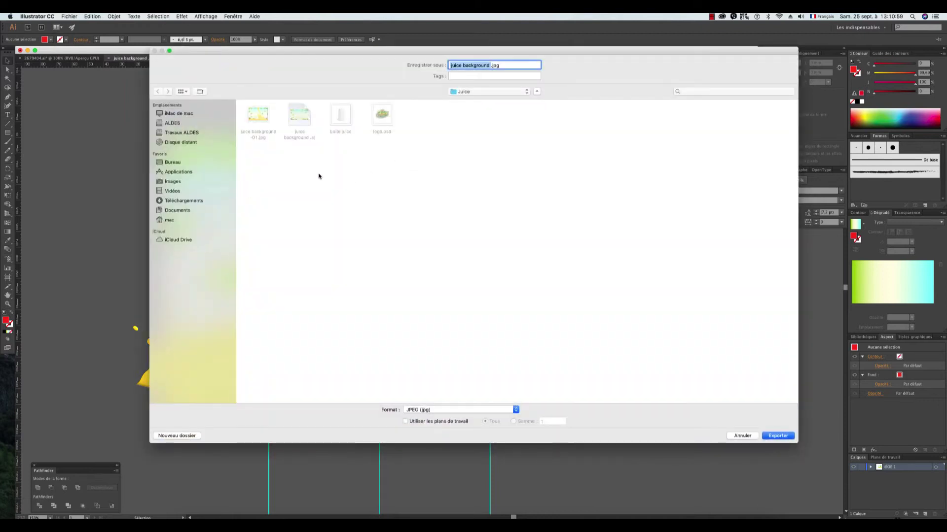
left_click(263, 118)
left_click(777, 436)
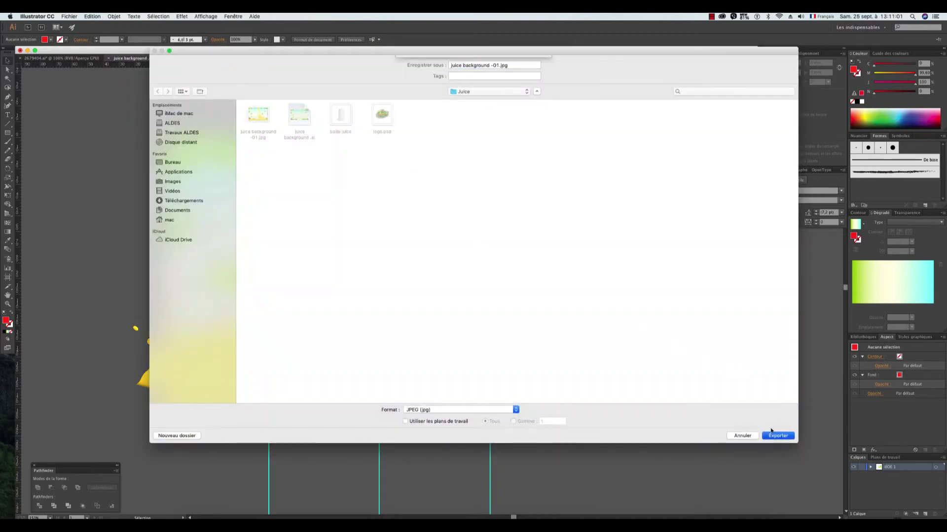
left_click(524, 100)
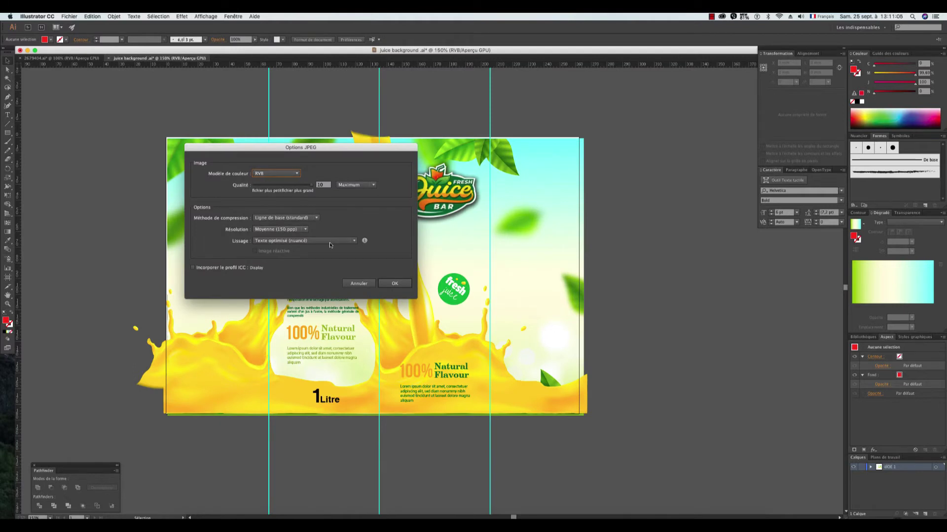
left_click(395, 284)
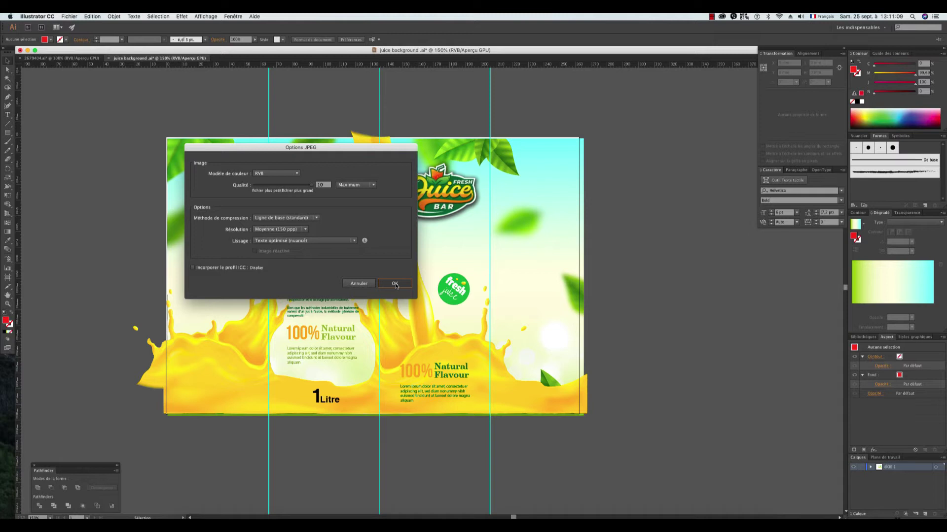
left_click(395, 284)
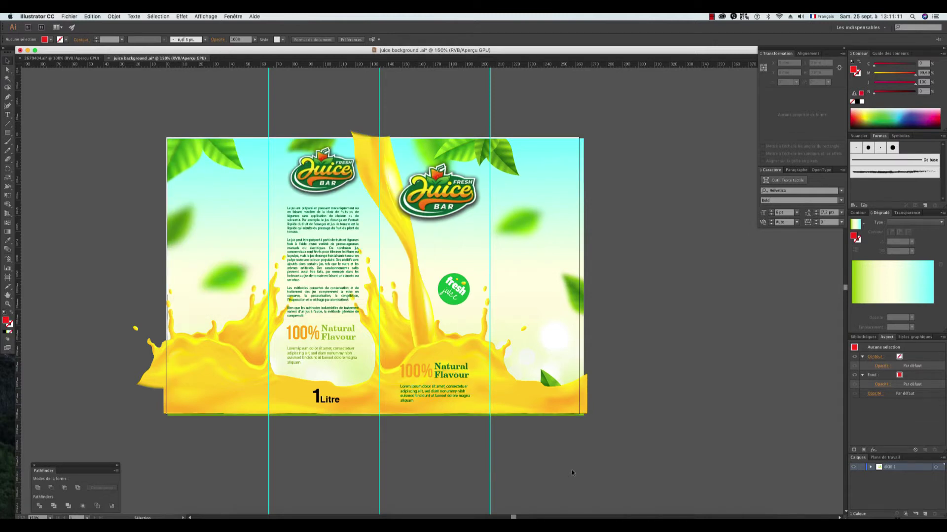
Check the exported JPEG in Photoshop's open dialog, cancel, and return to Illustrator
left_click(562, 511)
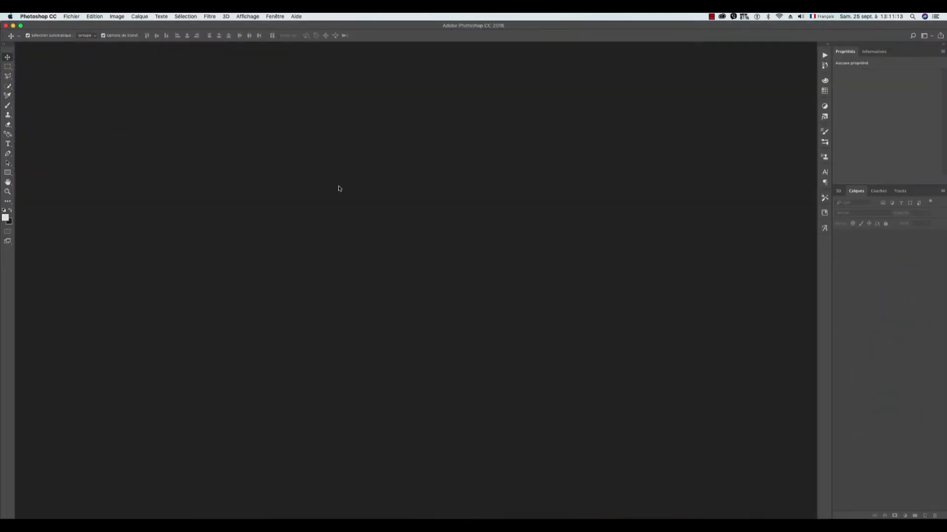
double_click(339, 189)
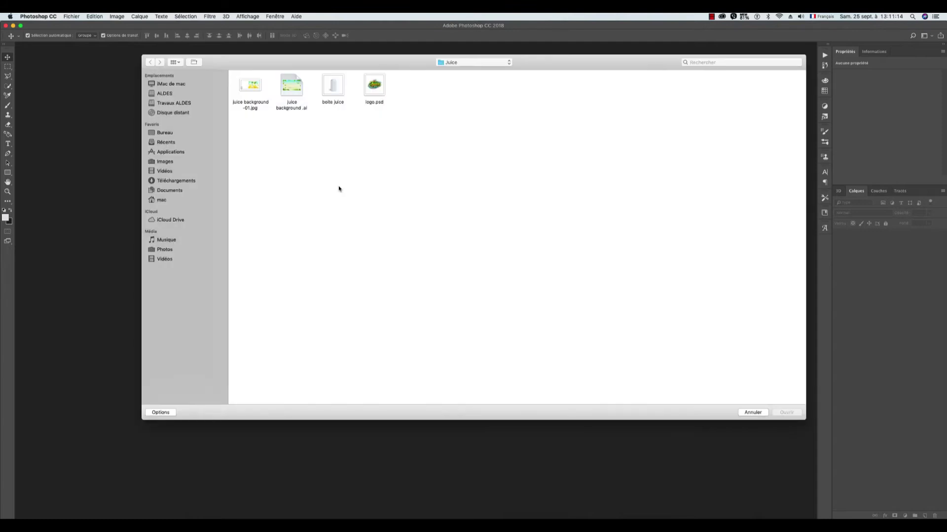
left_click(252, 86)
left_click(753, 413)
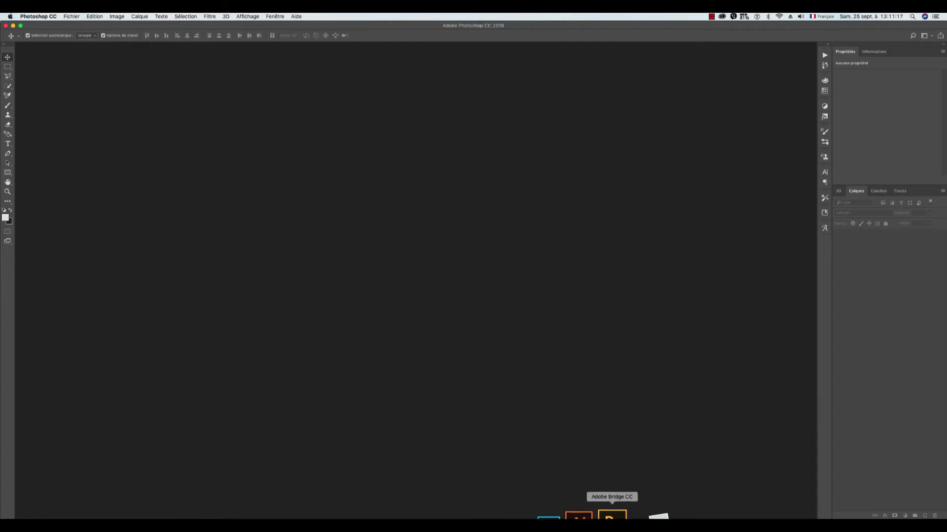
left_click(604, 513)
Re-export the artwork as a JPEG with Utiliser les plans de travail ticked, then return to Photoshop
left_click(69, 16)
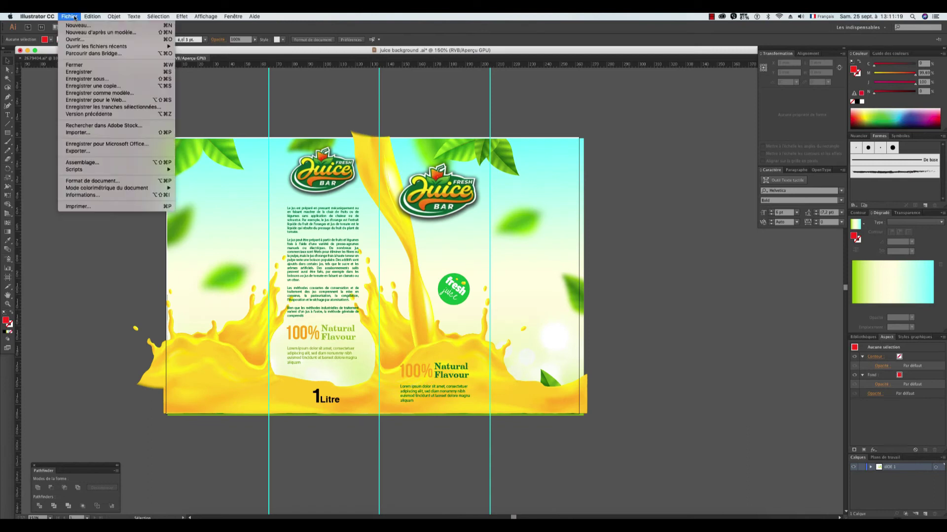
left_click(88, 153)
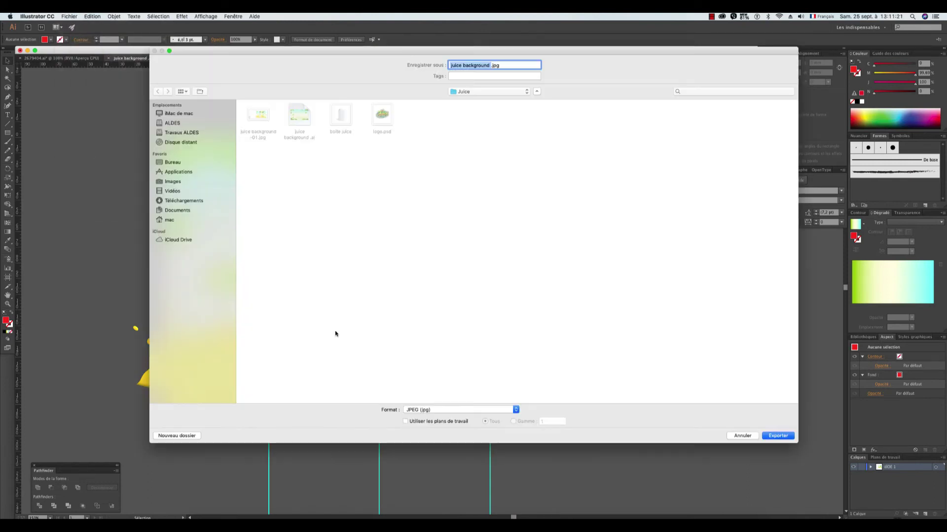
left_click(406, 422)
left_click(769, 437)
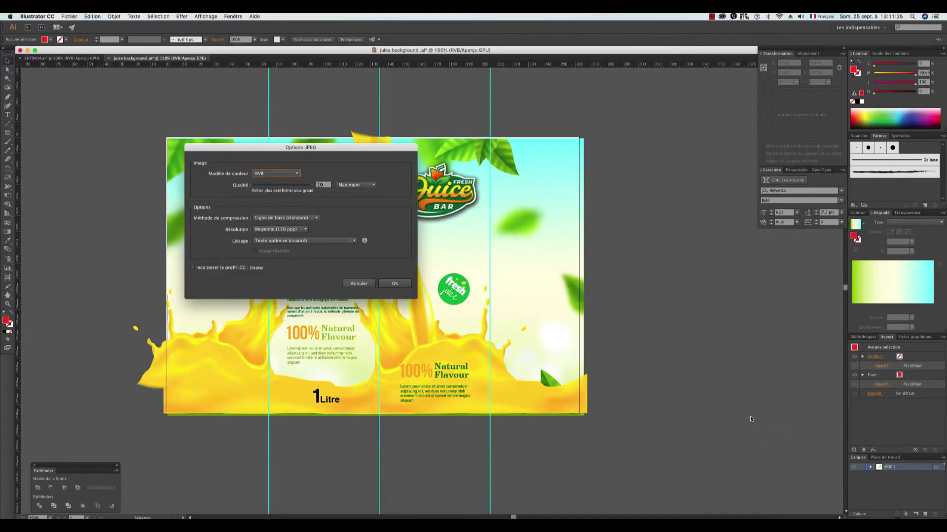
left_click(395, 285)
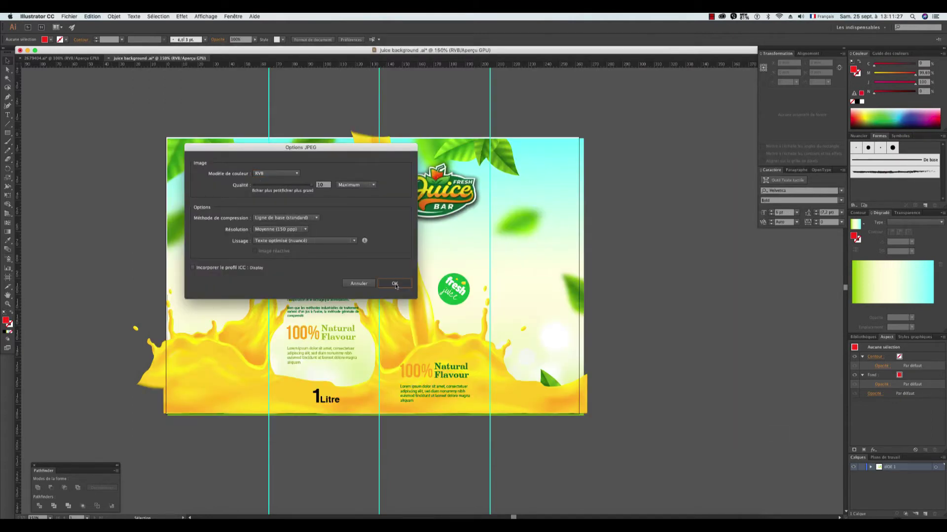
left_click(567, 508)
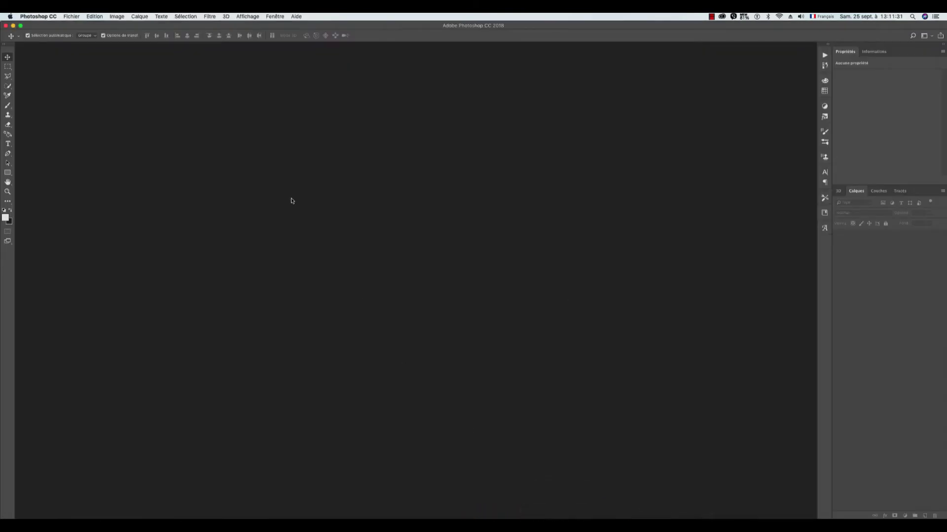
Open juice background-01-01.jpg, zoom out to view it, then close it
double_click(291, 200)
left_click(252, 90)
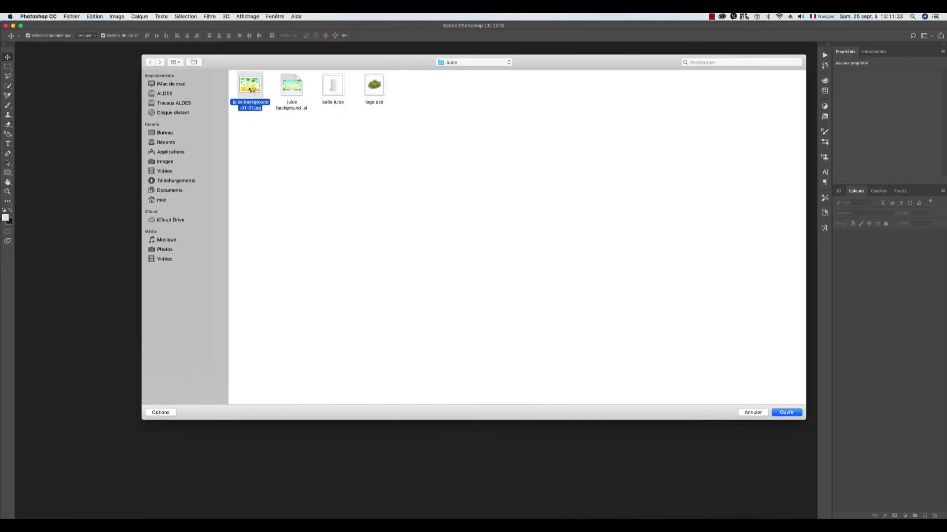
double_click(252, 90)
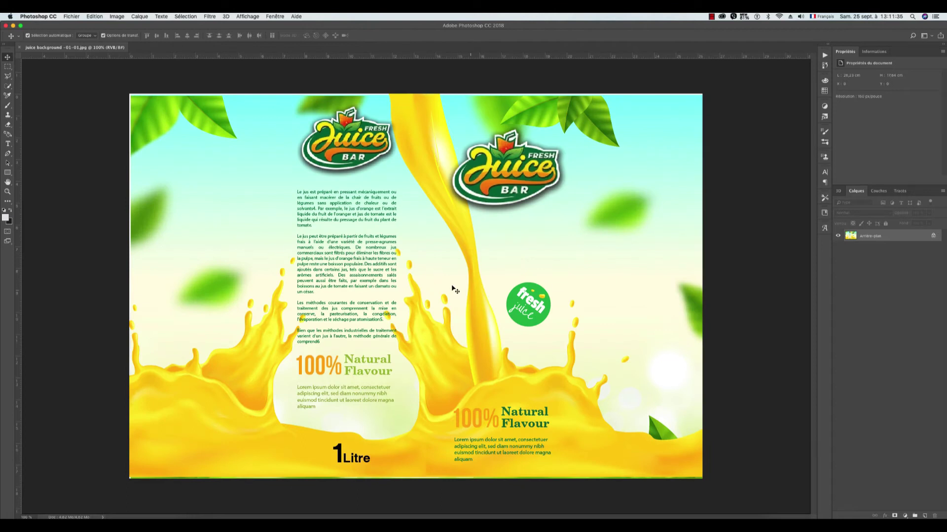
key("super+minus")
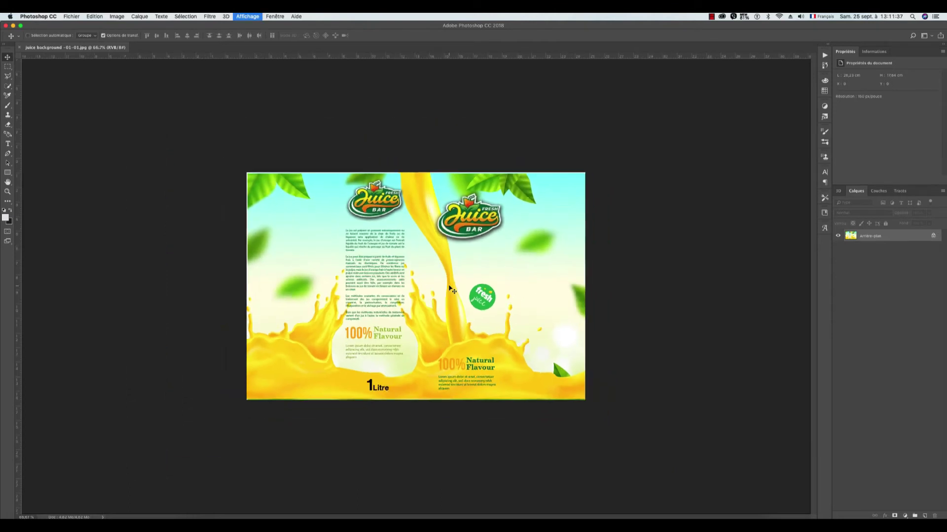
key("super+minus")
left_click(71, 16)
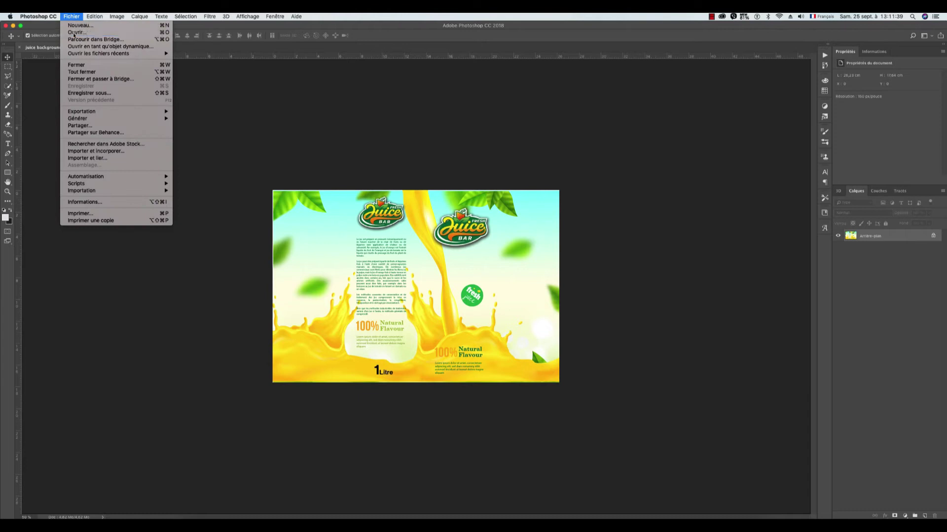
key("super+w")
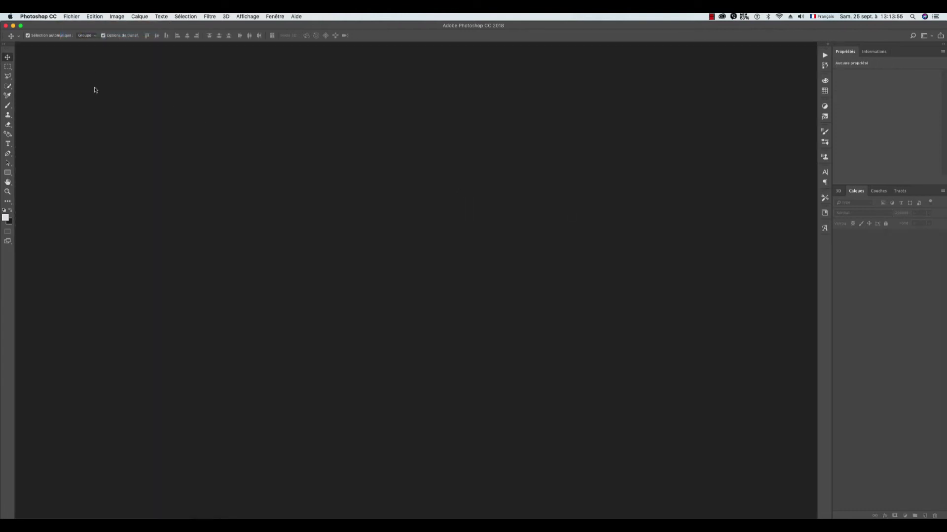
Open the white carton mockup image and add a new empty layer above the carton
left_click(71, 16)
left_click(84, 43)
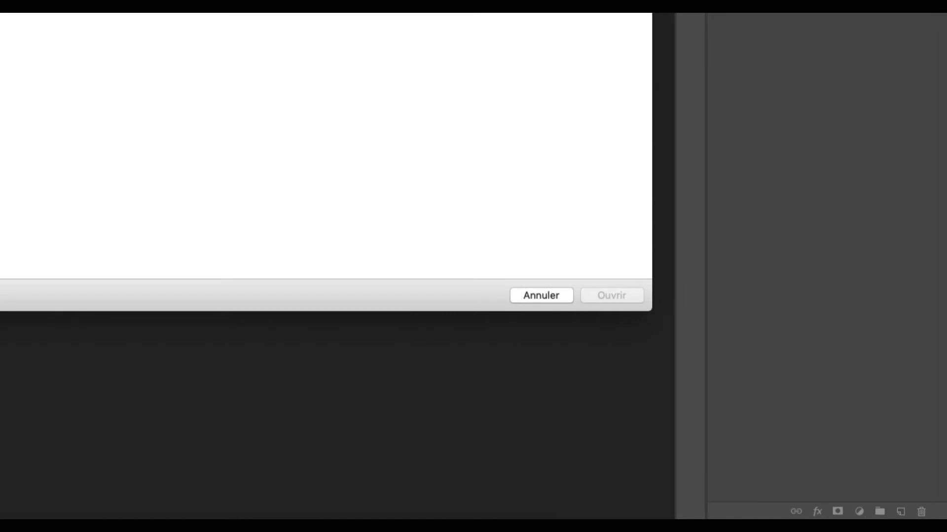
key("Return")
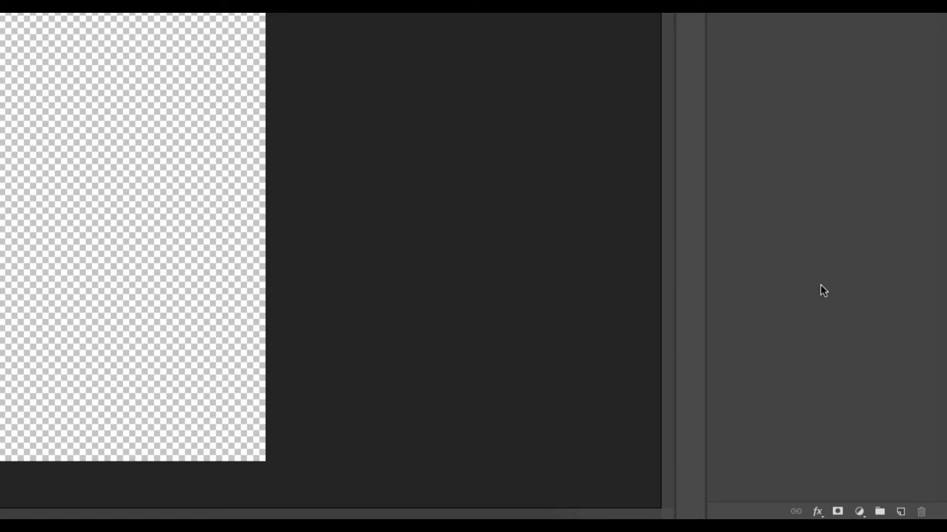
left_click(900, 511)
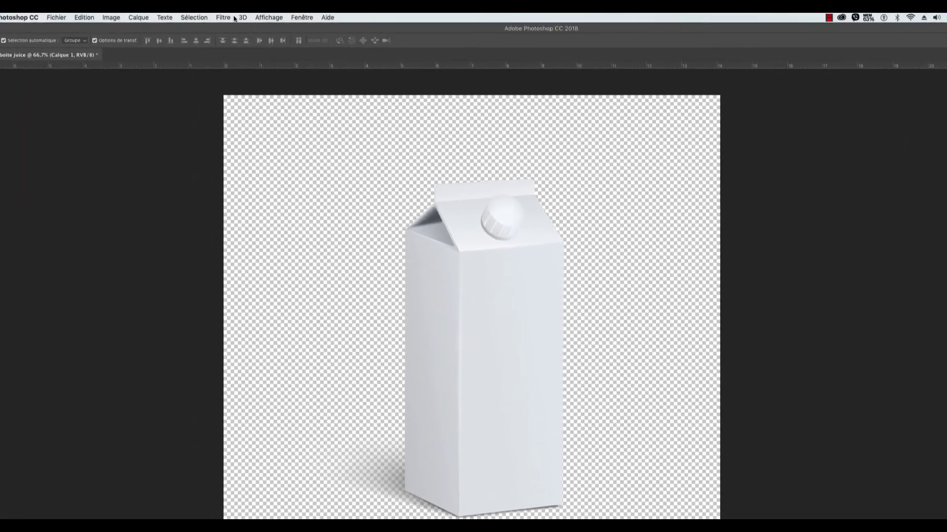
In Point de fuite, outline the carton's front face as a perspective plane
left_click(212, 17)
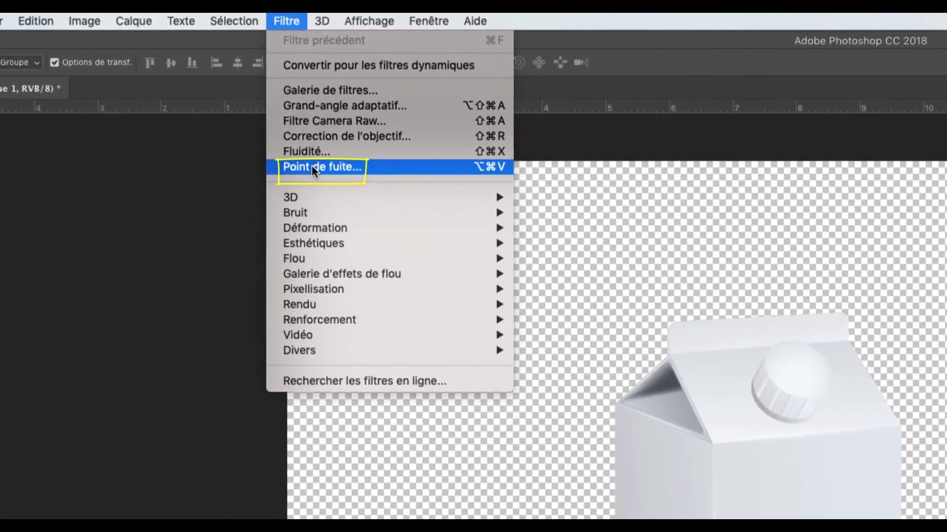
left_click(313, 167)
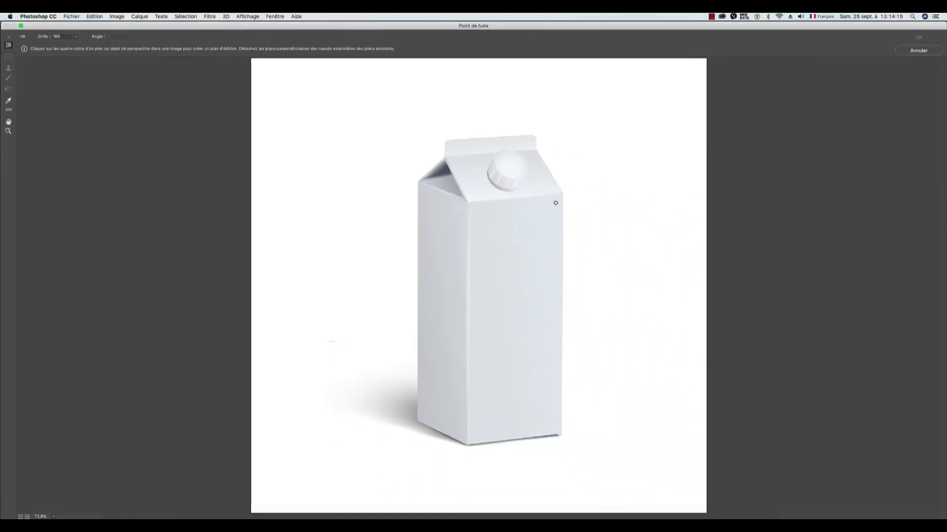
left_click(563, 194)
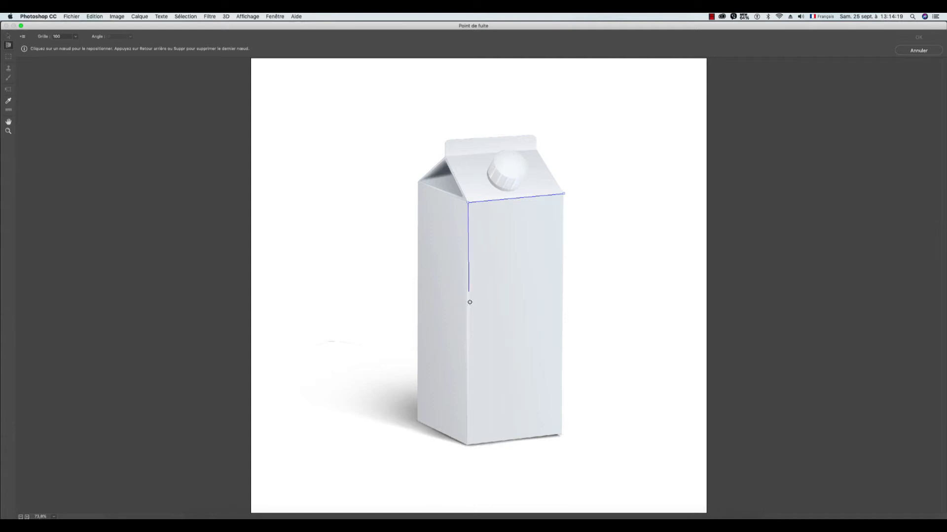
left_click(466, 445)
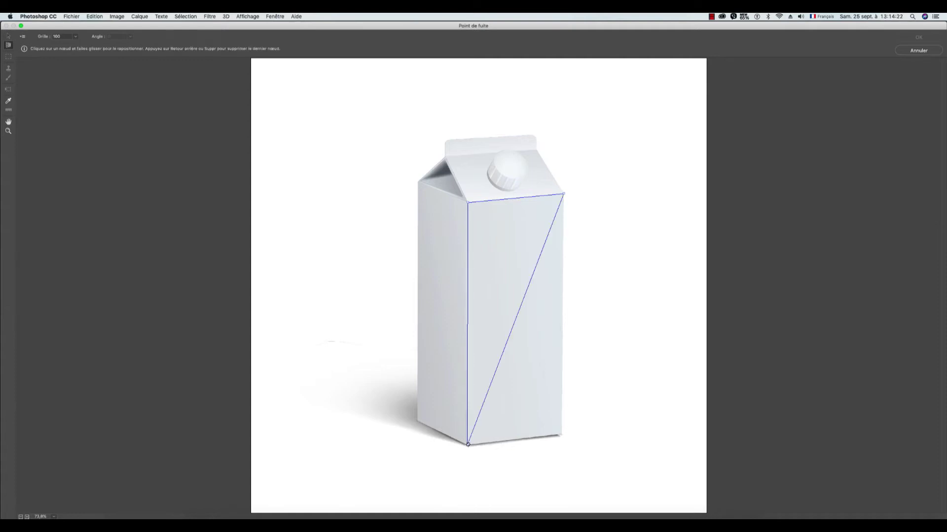
left_click(562, 435)
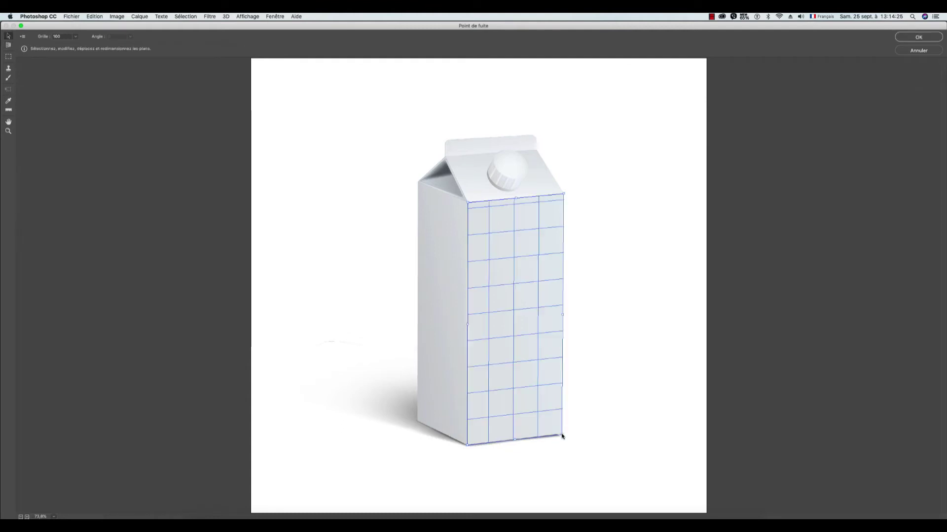
Add a perpendicular plane over the carton's left side, align its corners, and apply
key("super")
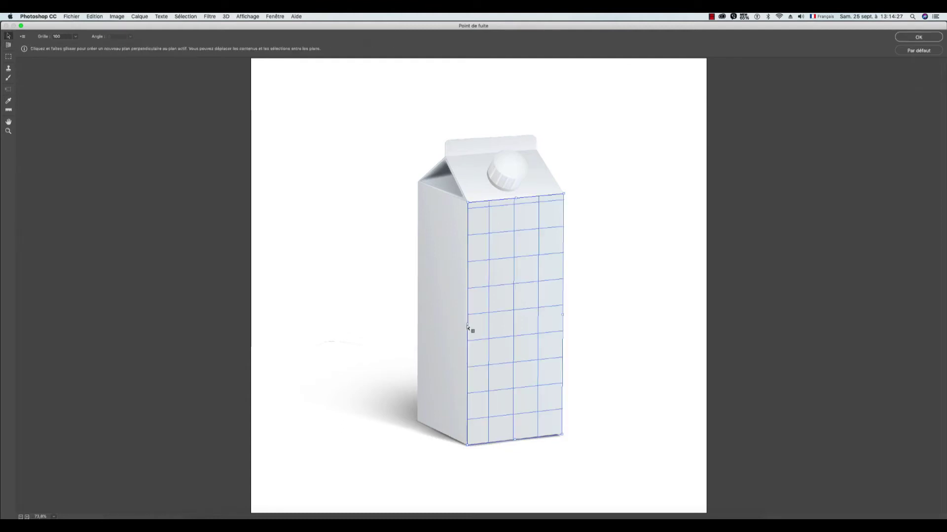
left_click_drag(467, 326, 416, 313)
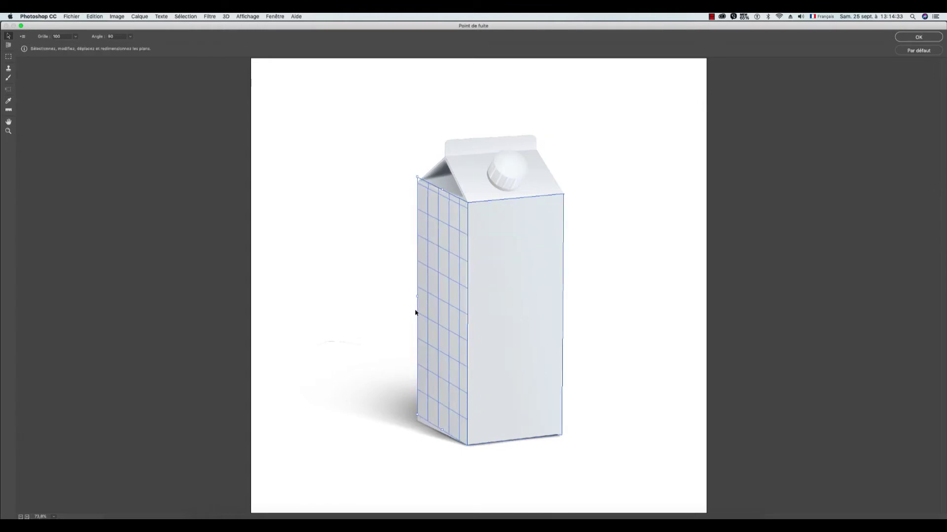
key("alt")
left_click_drag(417, 179, 417, 183)
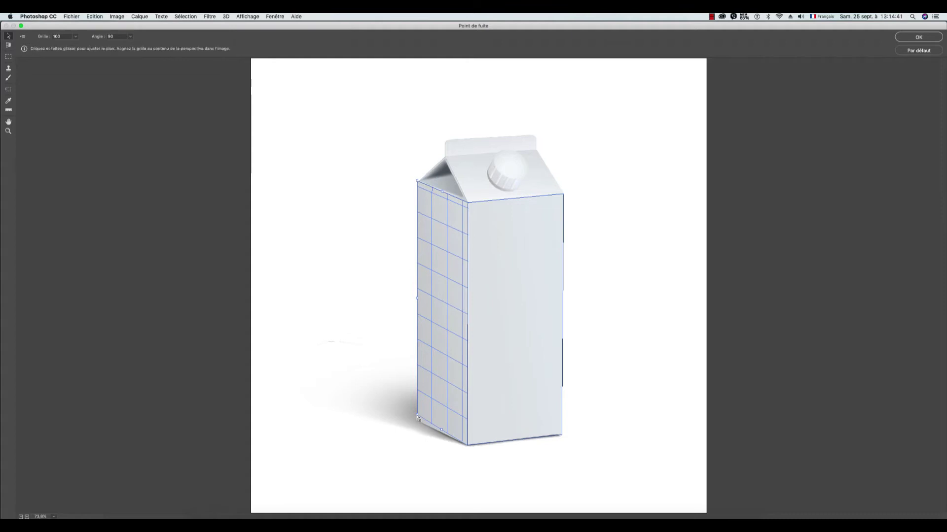
left_click_drag(418, 415, 420, 424)
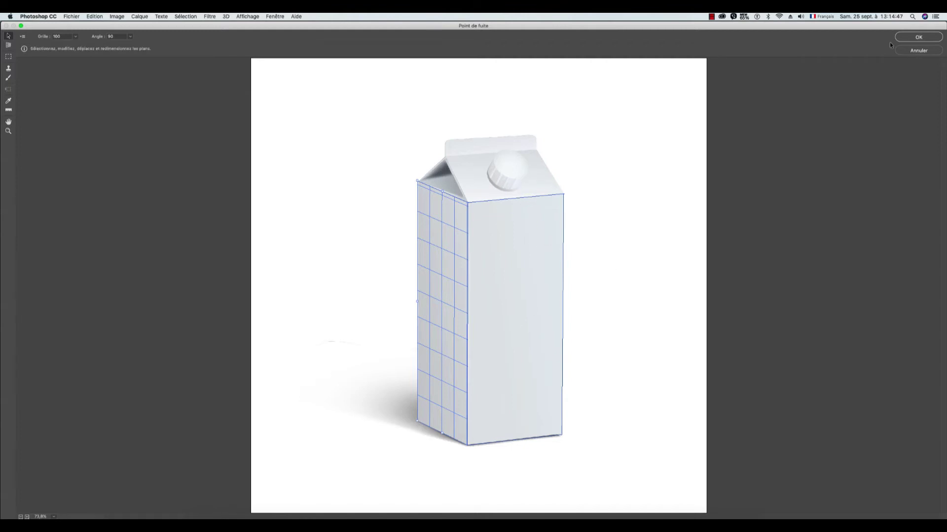
left_click(910, 39)
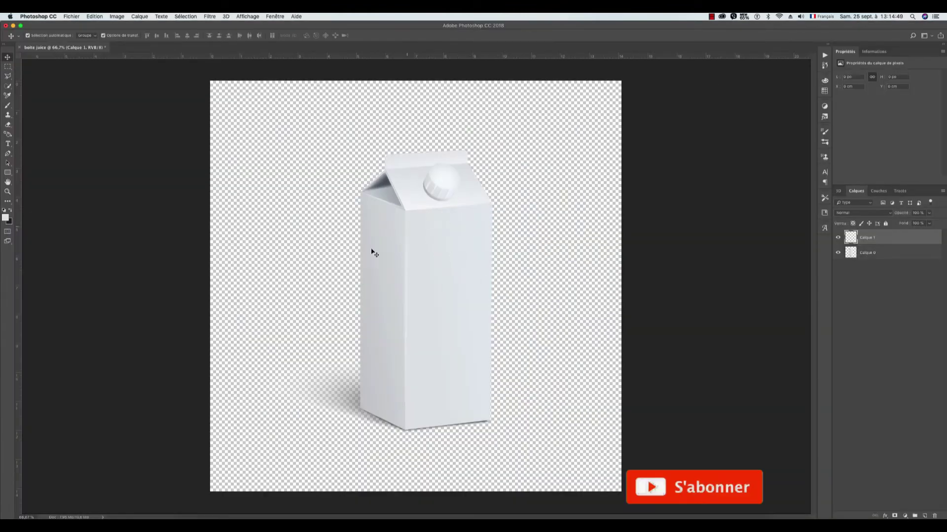
Paste the juice background-01-01.jpg artwork into the carton file and move it over the carton
left_click(69, 16)
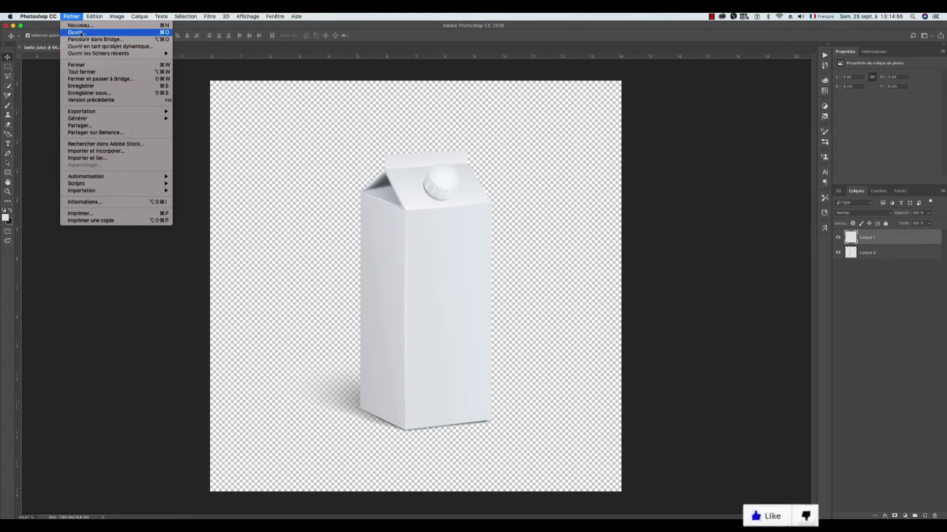
left_click(82, 33)
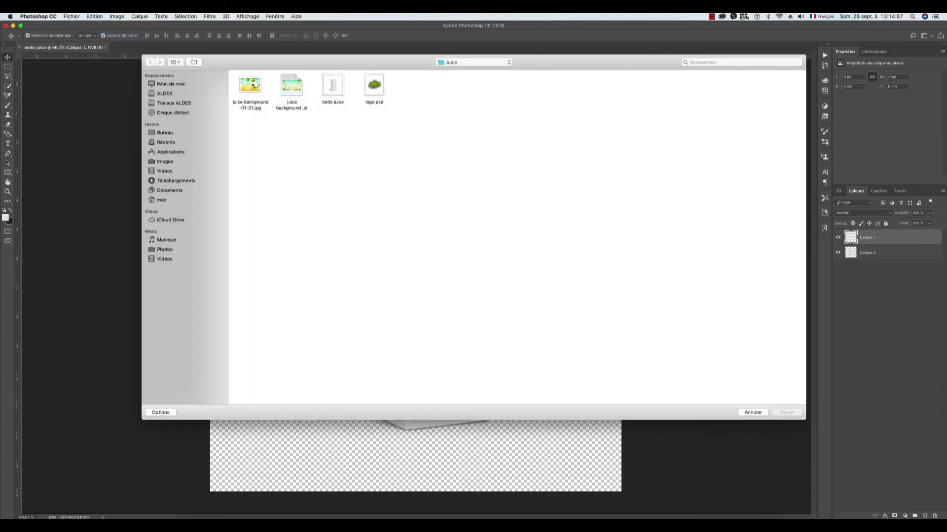
left_click(251, 87)
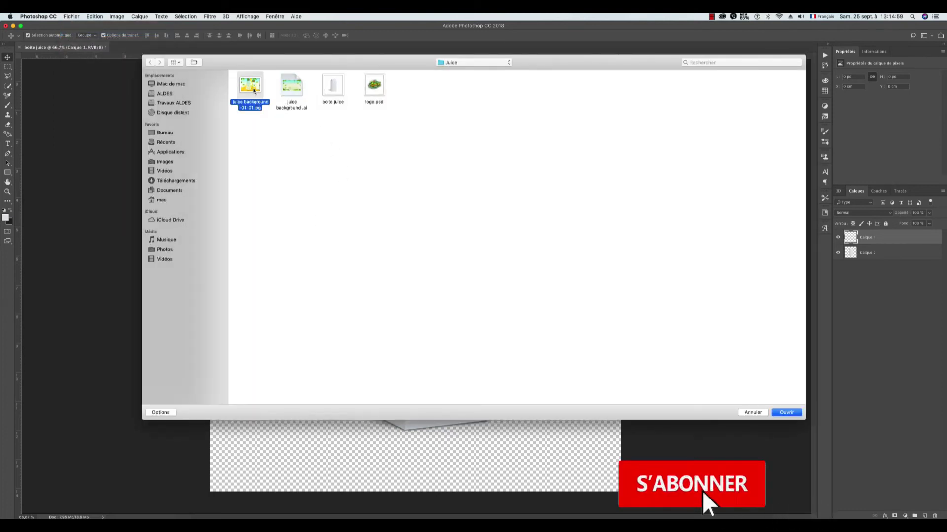
double_click(253, 87)
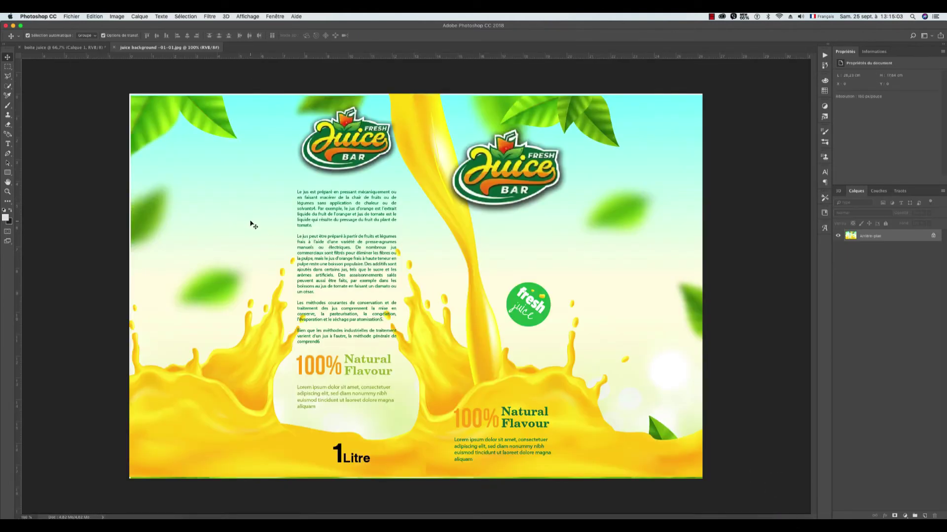
left_click(99, 46)
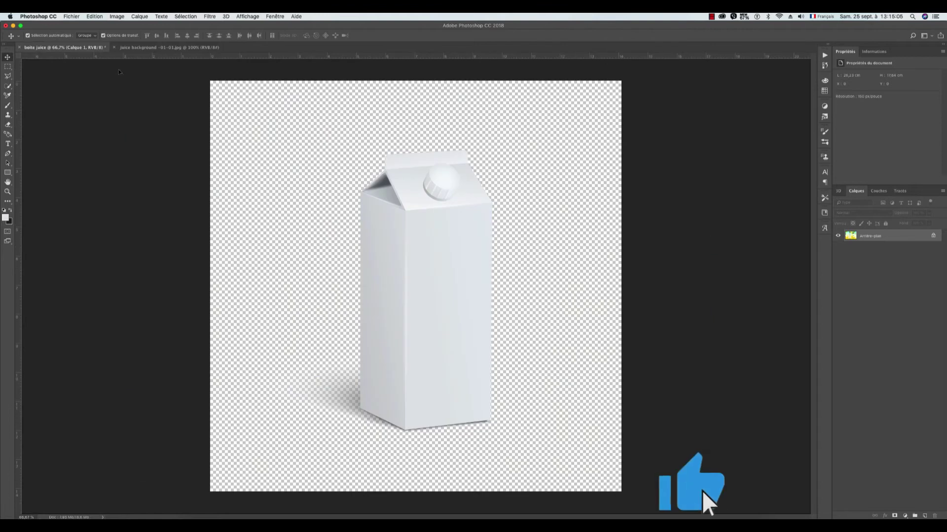
key("ctrl+v")
key("ctrl+t")
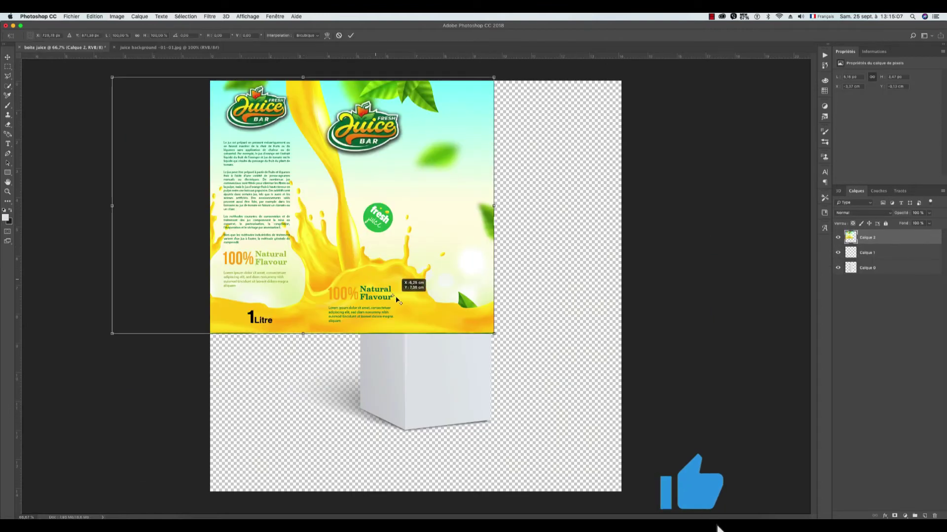
key("Return")
left_click_drag(362, 251, 475, 388)
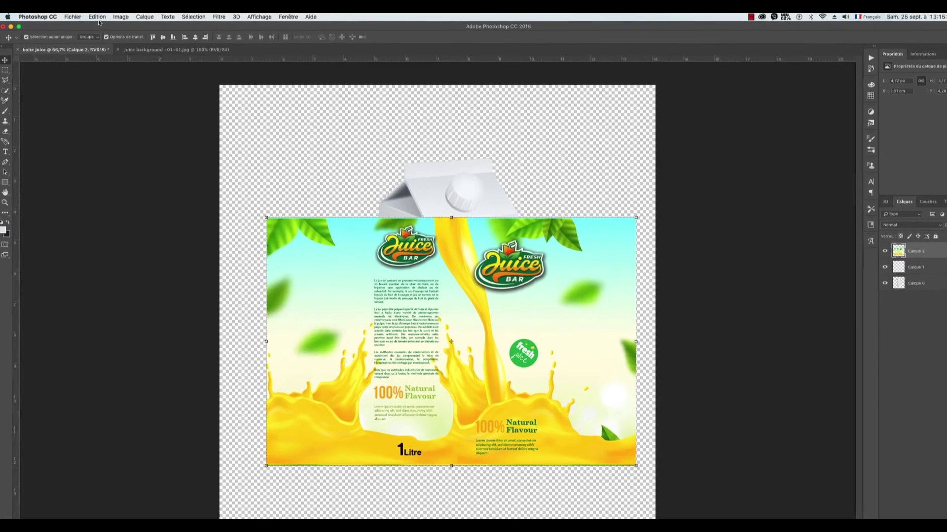
Copy the label artwork, hide its layer, select Calque 1, and reopen Point de fuite
left_click(94, 16)
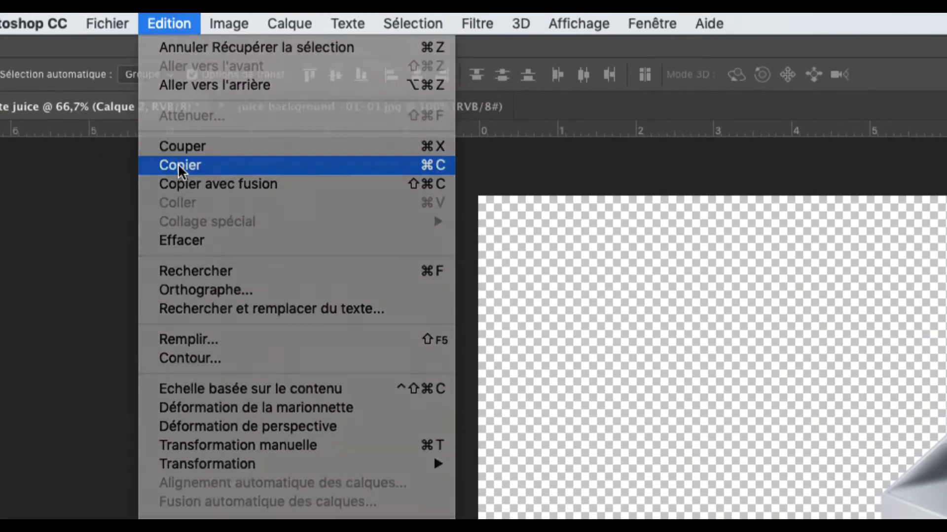
left_click(178, 166)
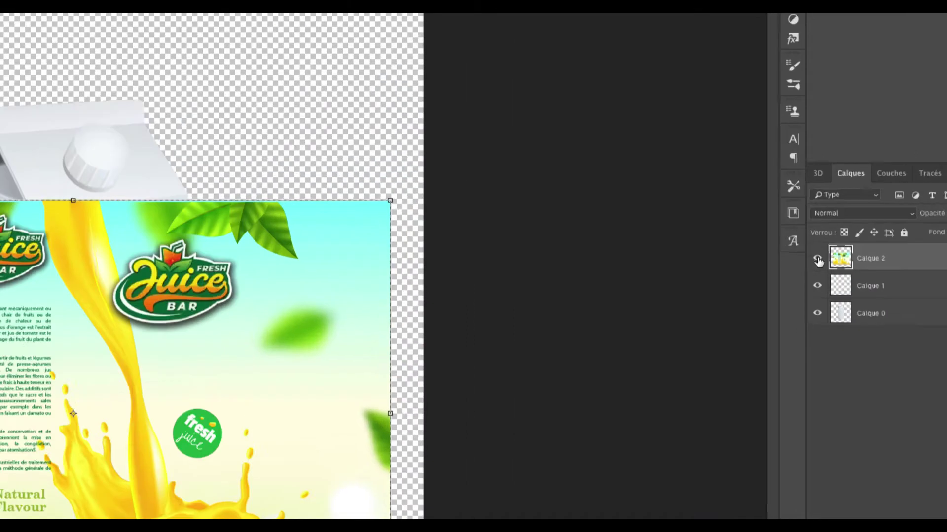
left_click(837, 237)
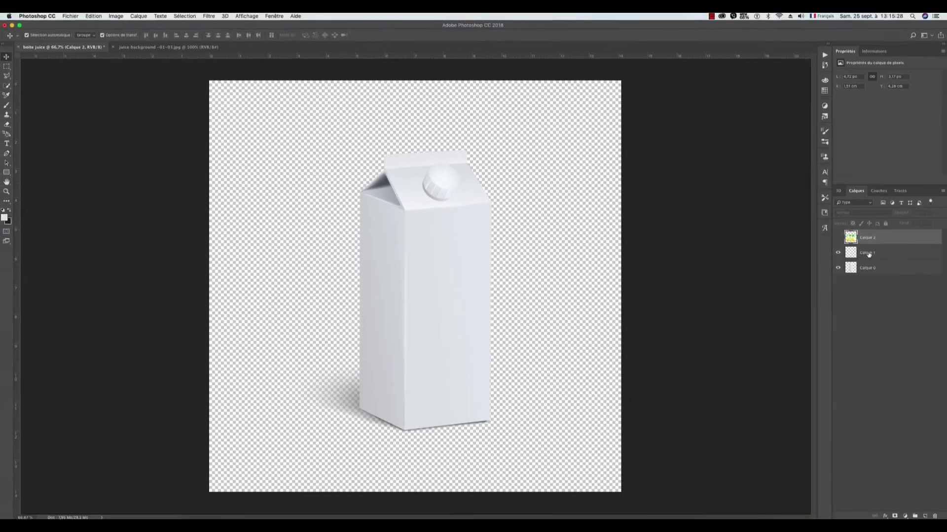
left_click(869, 254)
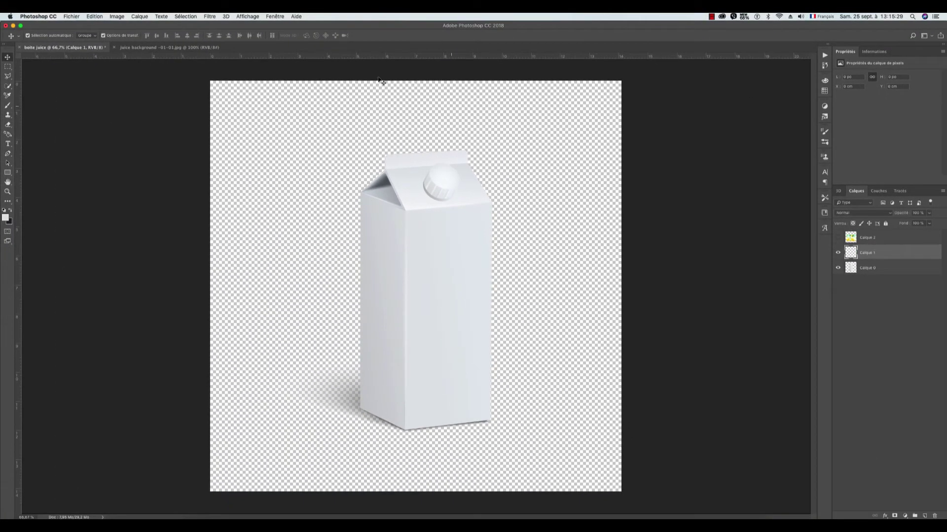
left_click(211, 19)
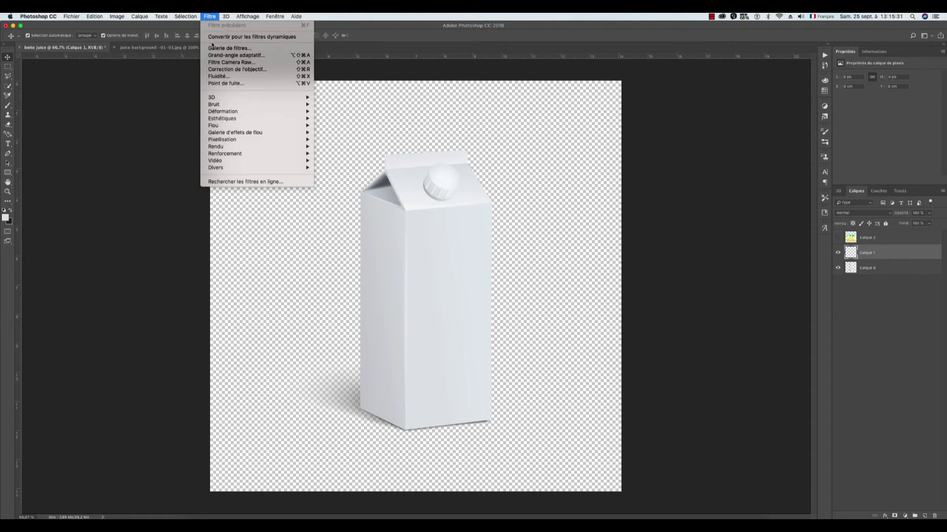
left_click(217, 82)
Paste the label into Vanishing Point and drag it onto the carton's perspective faces
key("super+v")
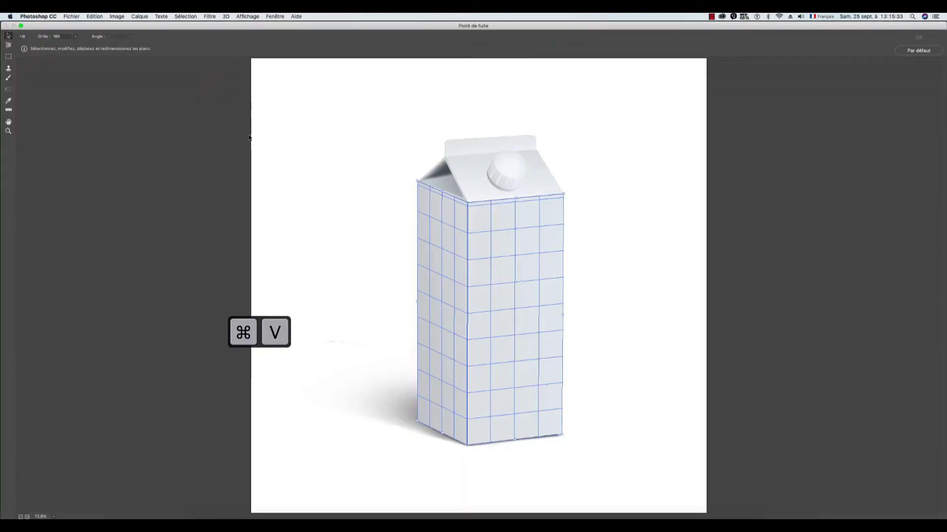
mouse_move(429, 248)
left_mouse_down()
mouse_move(448, 291)
mouse_move(460, 378)
left_mouse_up()
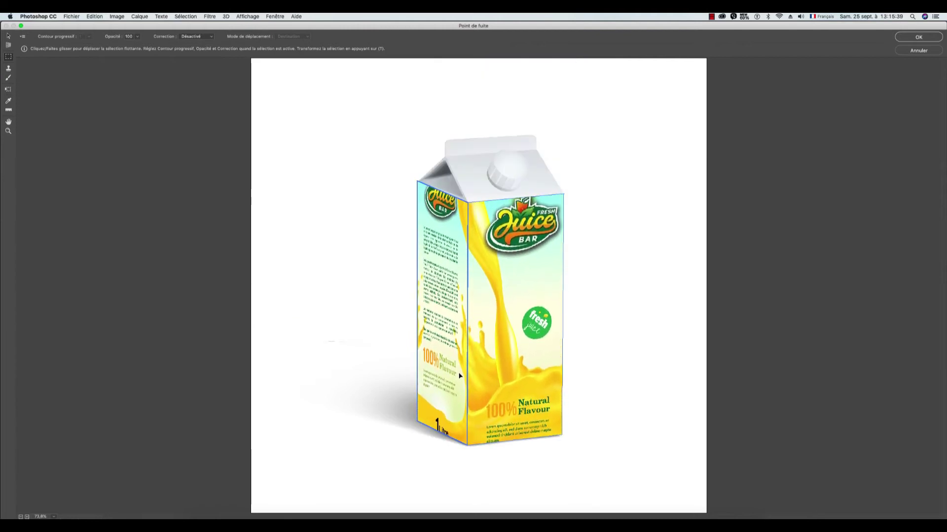
mouse_move(454, 290)
left_mouse_down()
mouse_move(452, 329)
mouse_move(476, 300)
left_mouse_up()
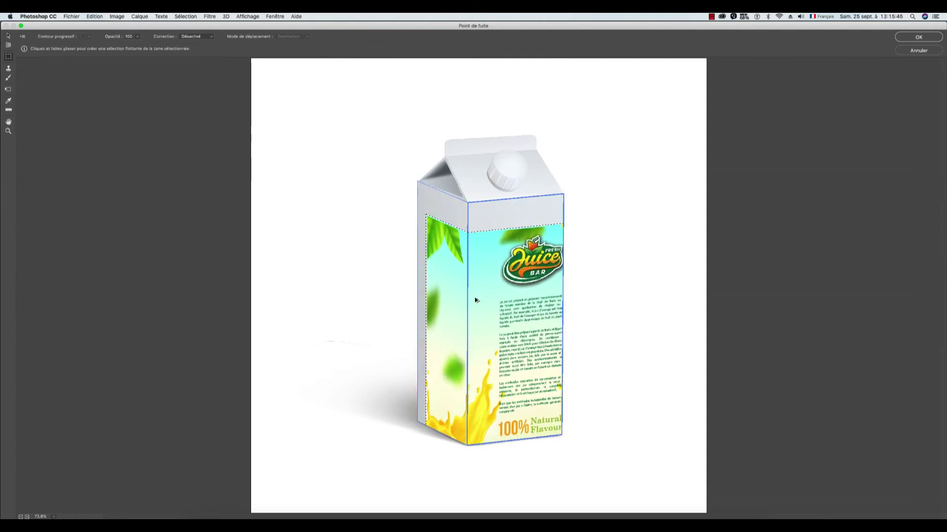
Scale the label down to fit the carton, nudge it into alignment, and apply
key("super+t")
mouse_move(426, 216)
left_mouse_down()
mouse_move(455, 256)
mouse_move(403, 201)
left_mouse_up()
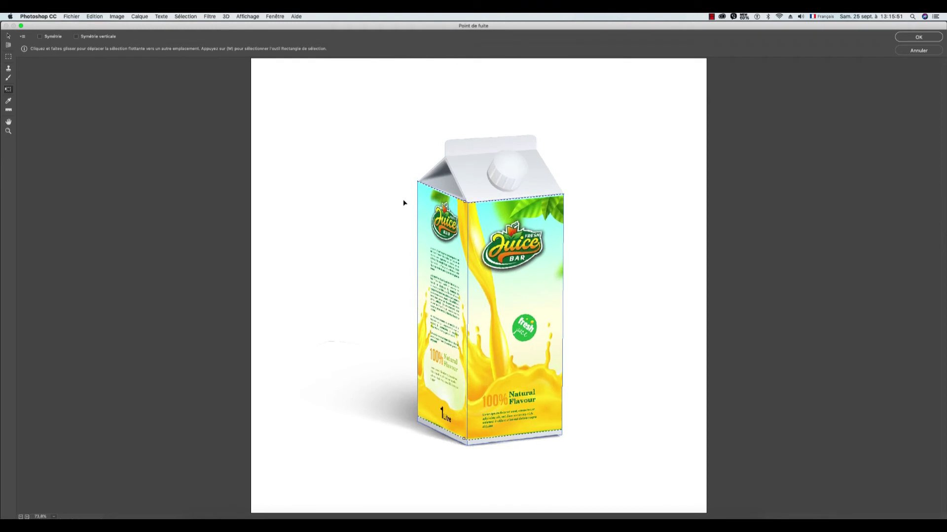
left_click_drag(404, 201, 406, 203)
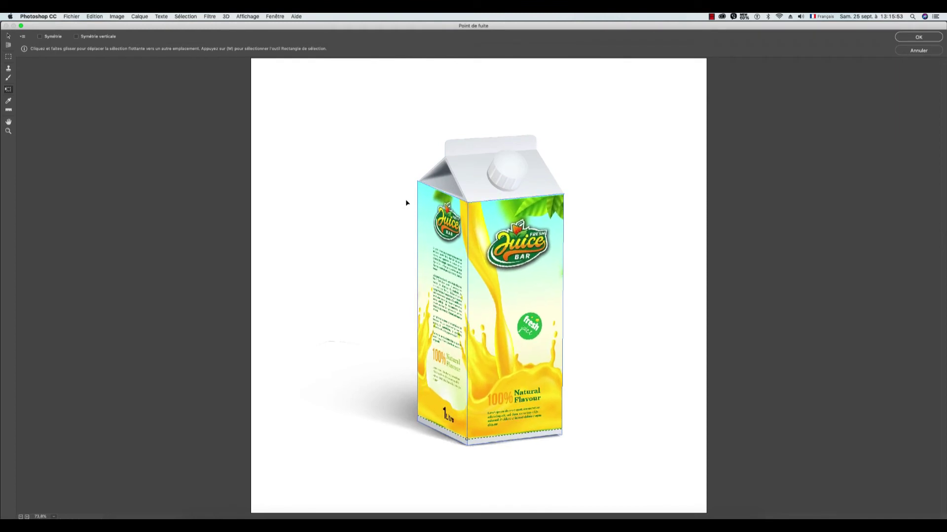
left_click_drag(466, 439, 468, 447)
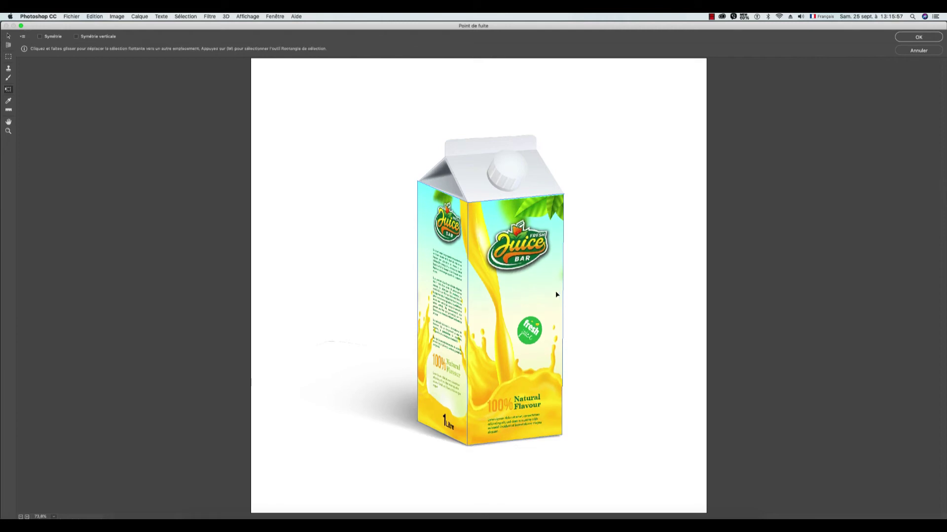
left_click_drag(501, 260, 499, 270)
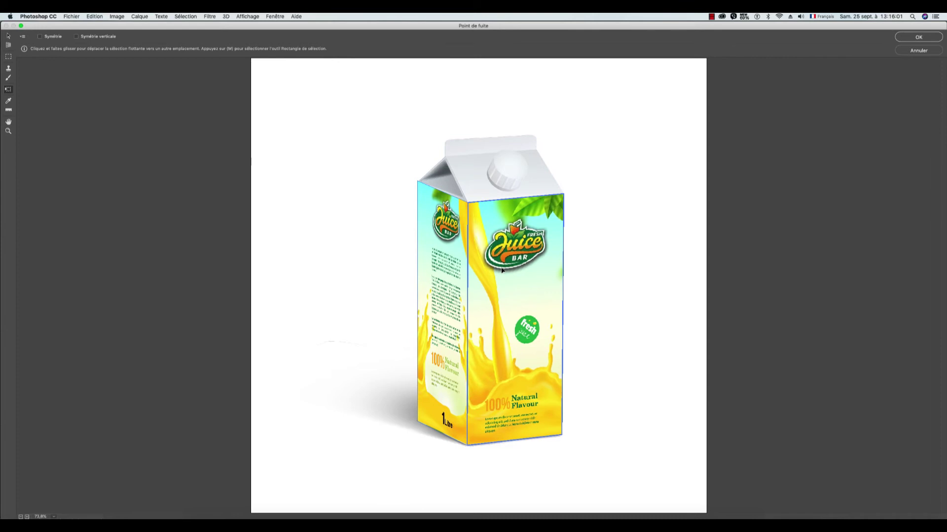
left_click_drag(499, 270, 500, 272)
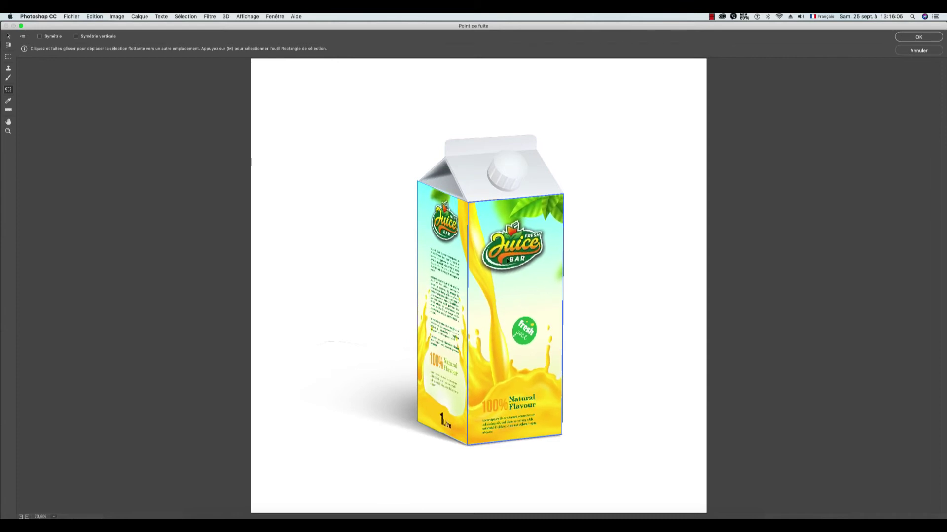
left_click(918, 39)
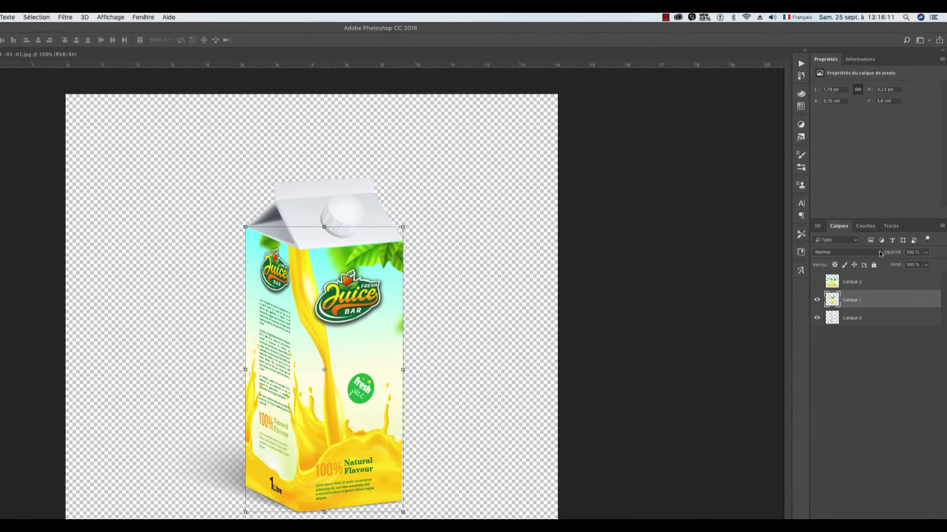
Set the label layer's blend mode to Densité linéaire + and toggle layer visibility to compare
left_click(890, 214)
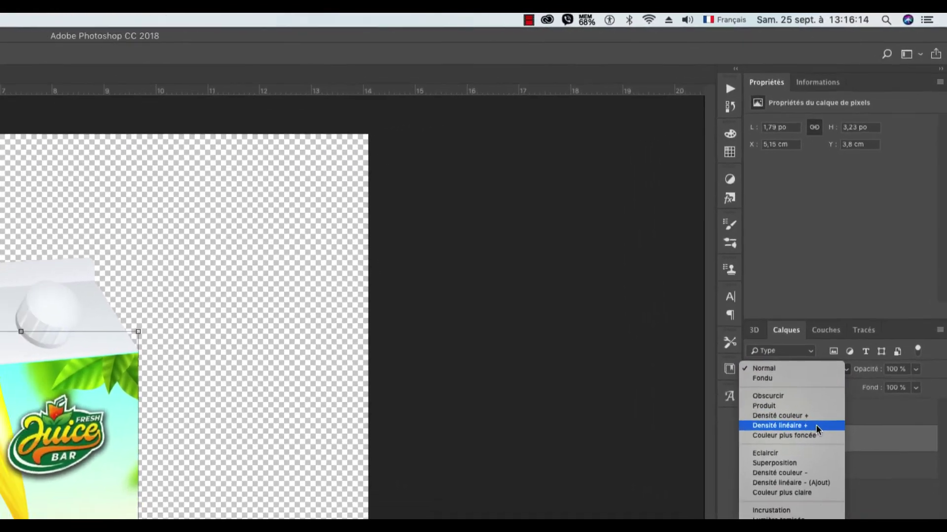
left_click(815, 424)
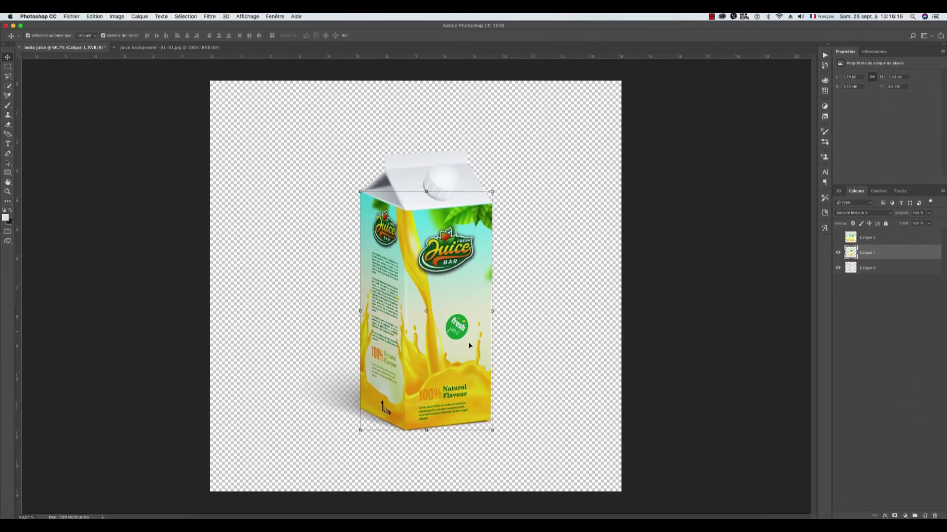
left_click(533, 305)
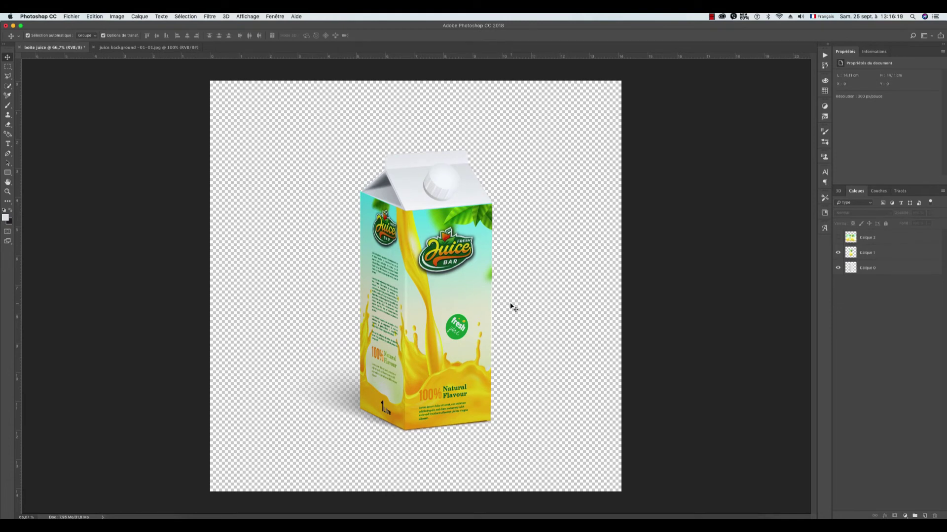
left_click(460, 305)
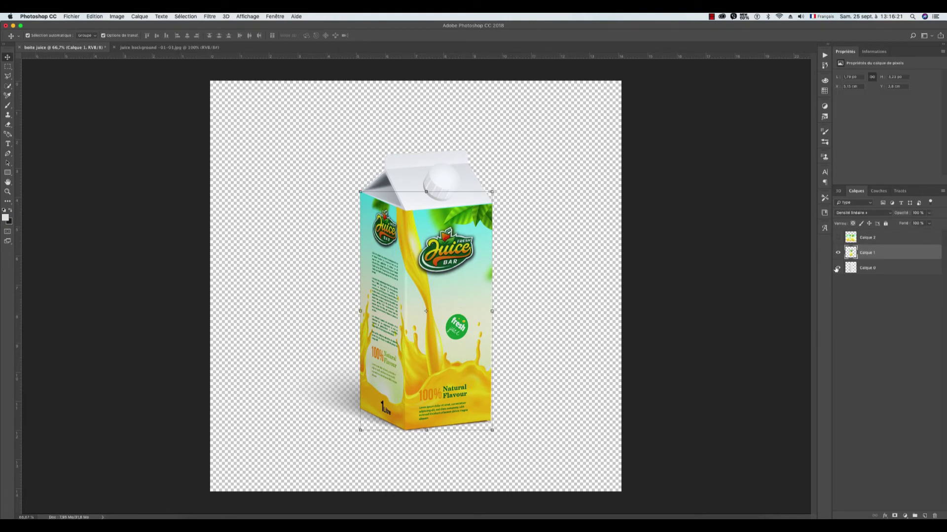
left_click(837, 253)
left_click(837, 268)
left_click(838, 268)
Raise the label's brightness to 20 with Luminosité/Contraste
left_click(117, 17)
mouse_move(125, 37)
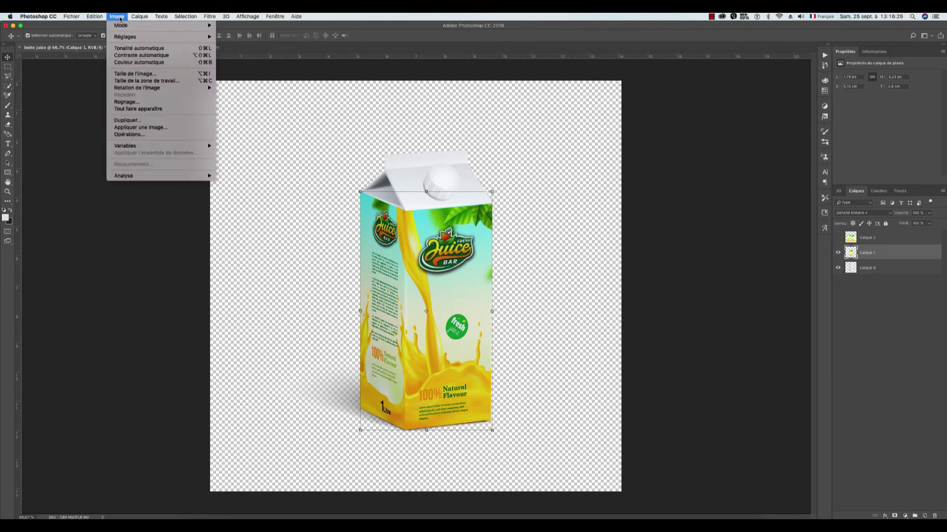
left_click(240, 38)
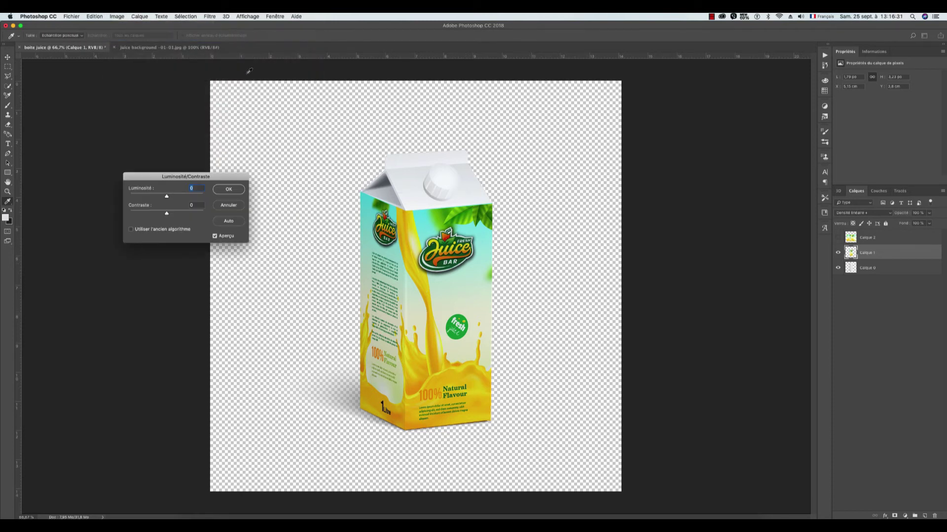
left_click_drag(168, 198, 172, 198)
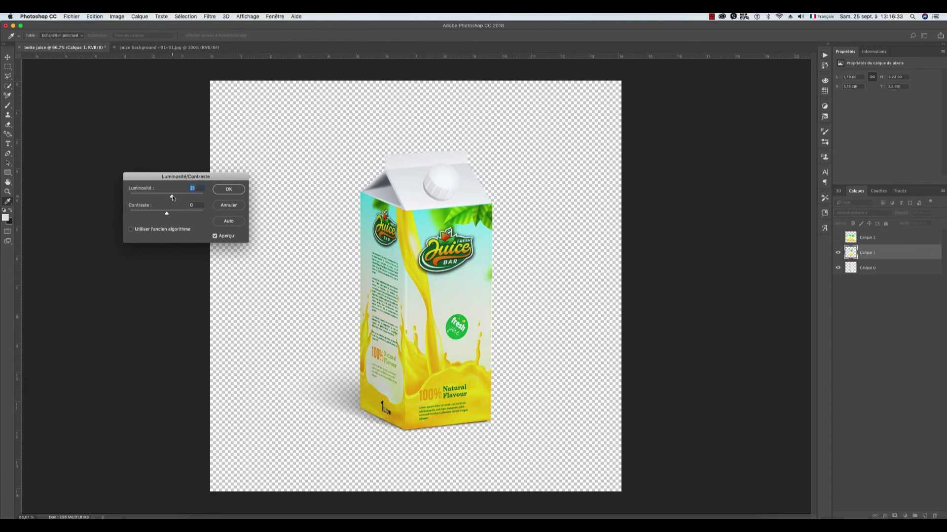
left_click(229, 189)
key("v")
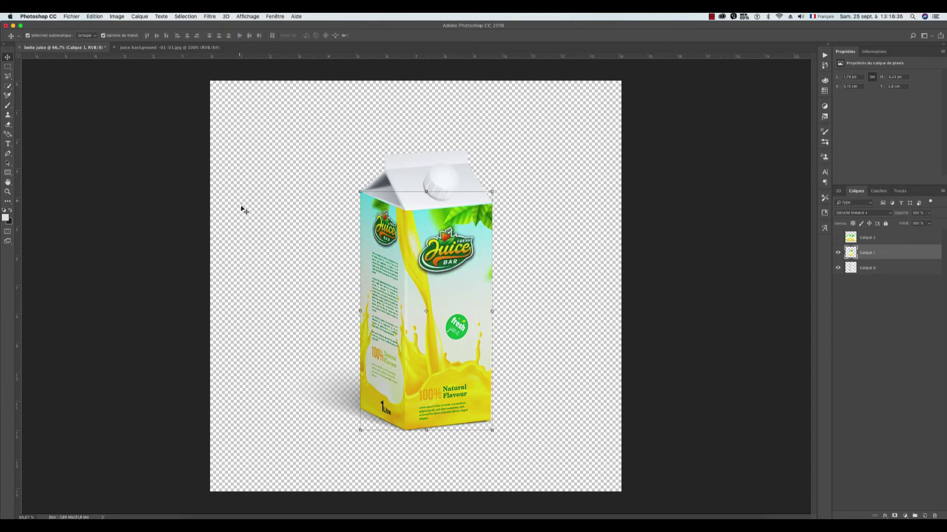
left_click(554, 310)
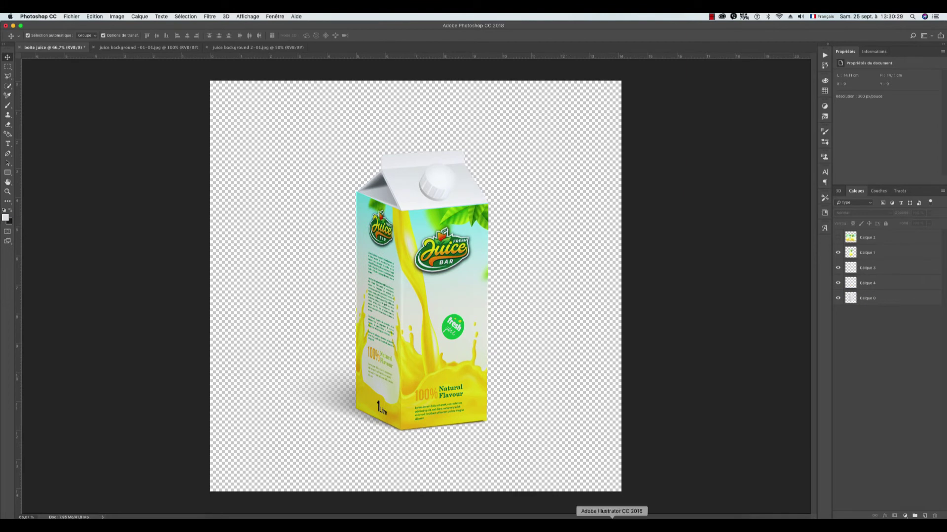
Delete both Juice Bar logos, the left body text, and the green fresh juice sticker
left_click(610, 512)
left_click(328, 176)
key("Delete")
left_click(328, 232)
key("Delete")
left_click(425, 202)
key("Delete")
left_click(453, 289)
key("Delete")
Delete both 100% Natural Flavour blocks and the '1 Litre' text
left_click(333, 329)
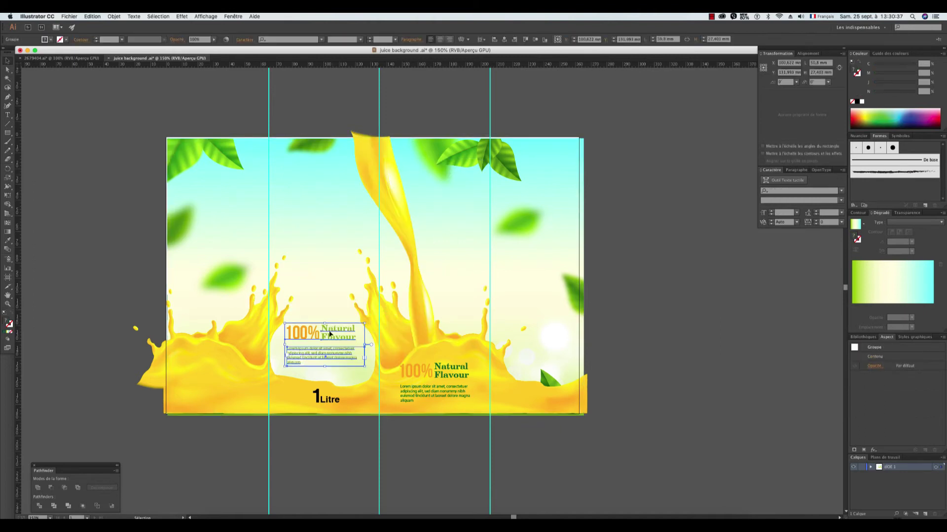
key("Delete")
left_click(441, 380)
key("Delete")
left_click(329, 399)
key("Delete")
left_click(316, 396)
key("Delete")
Delete the juice splashes, central pour, and juice pools from the background
left_click(256, 326)
key("Delete")
left_click(237, 384)
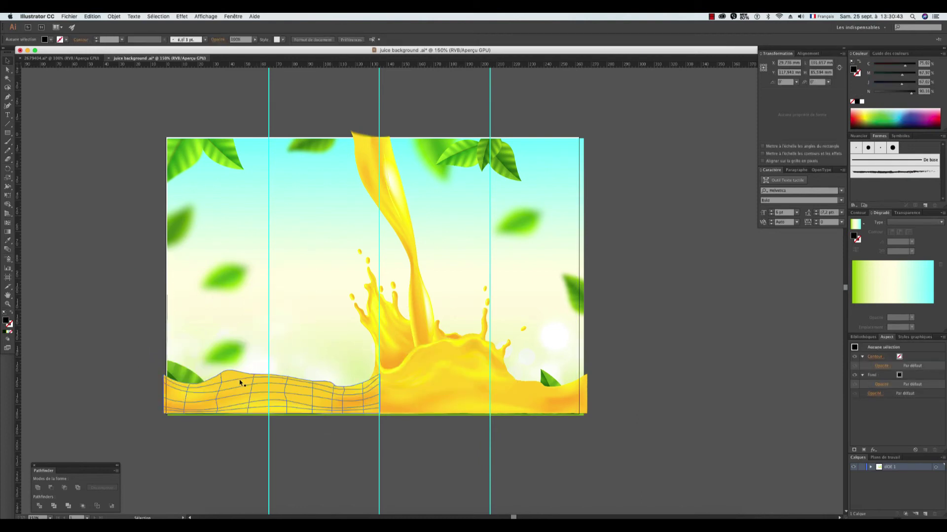
key("Delete")
left_click(408, 388)
key("Delete")
left_click(420, 392)
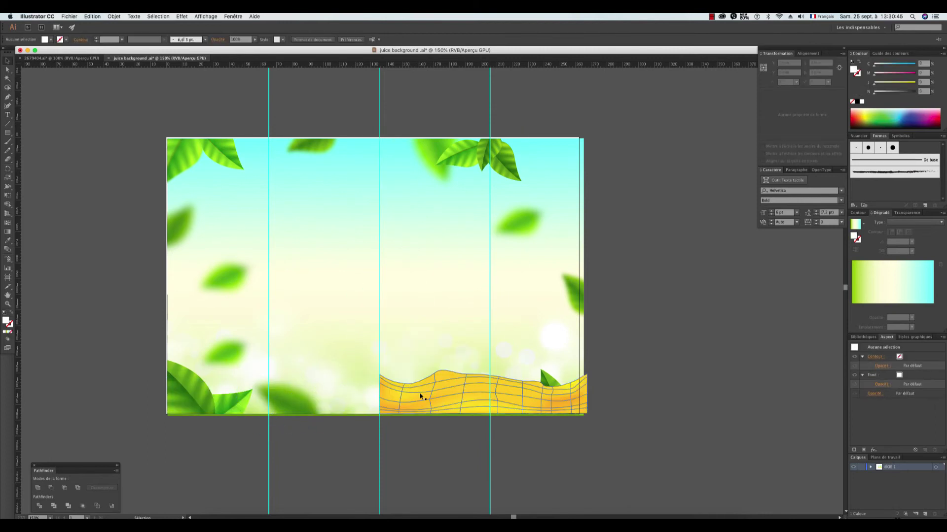
key("Delete")
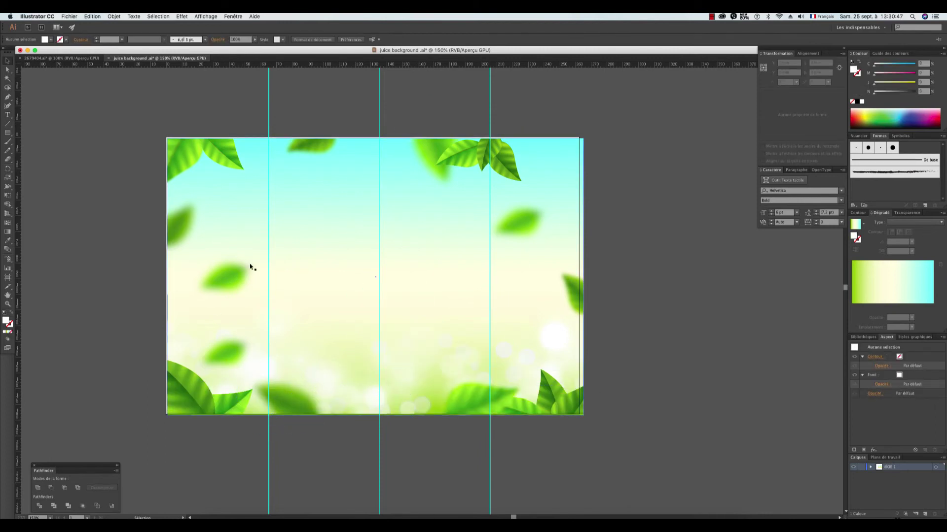
Stretch the remaining leaf artwork slightly past the top, left and bottom edges
key("ctrl+a")
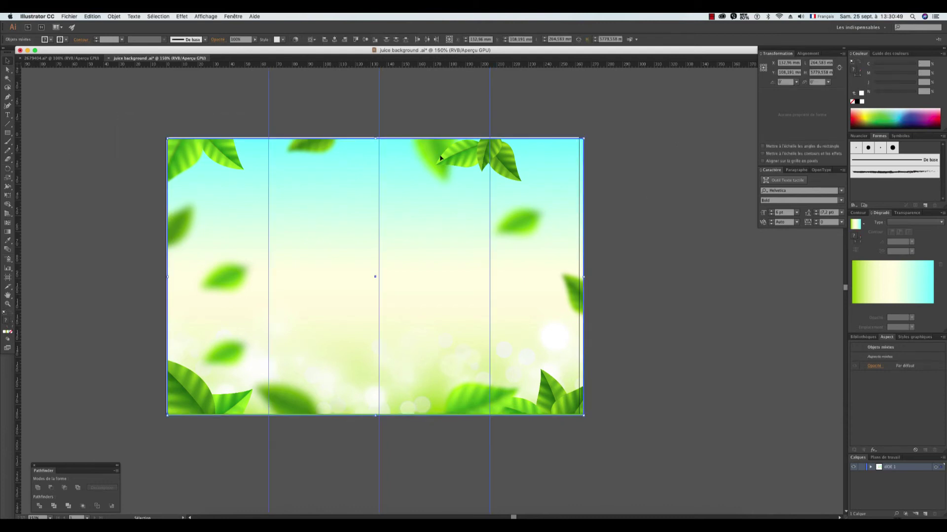
left_click_drag(375, 140, 375, 137)
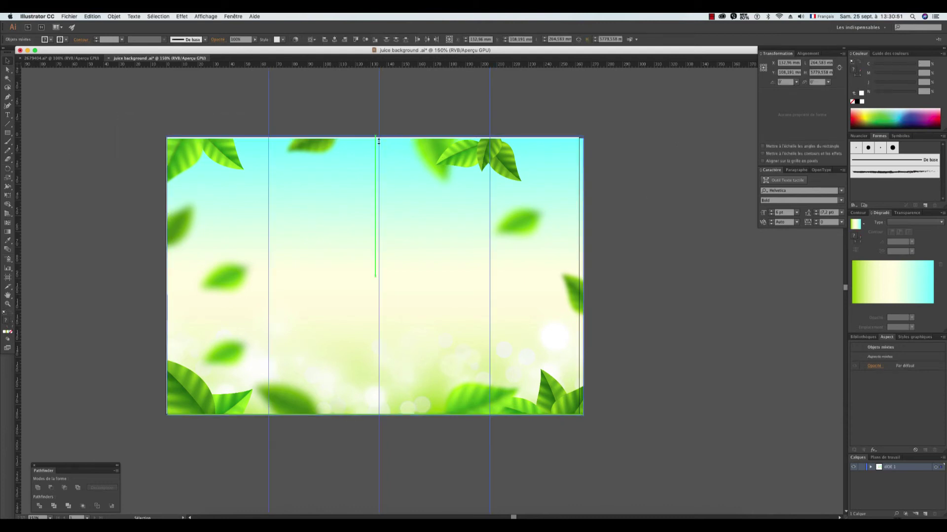
left_click_drag(167, 276, 163, 276)
left_click_drag(372, 417, 372, 421)
left_click(415, 454)
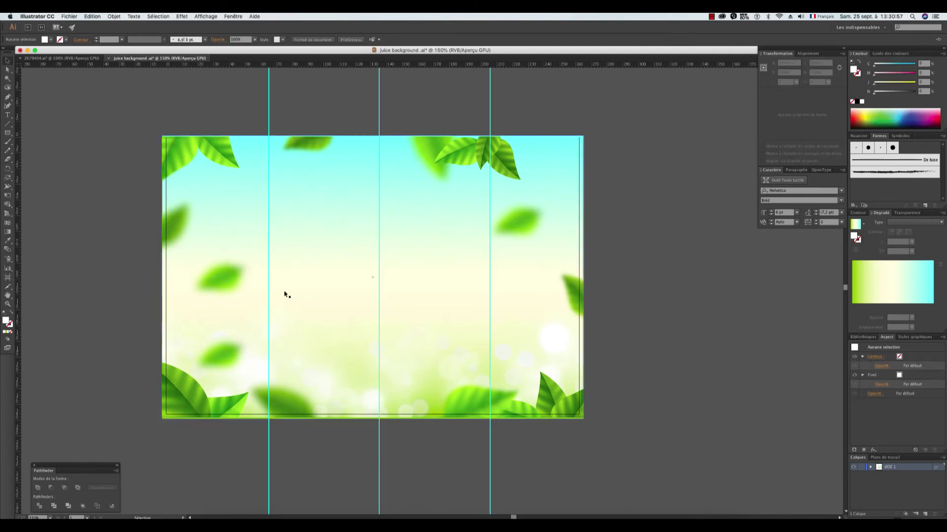
left_click(72, 16)
Export the artboard as juice background 2-01.jpg at Elevée (300 ppp), overwriting the old file
left_click(85, 152)
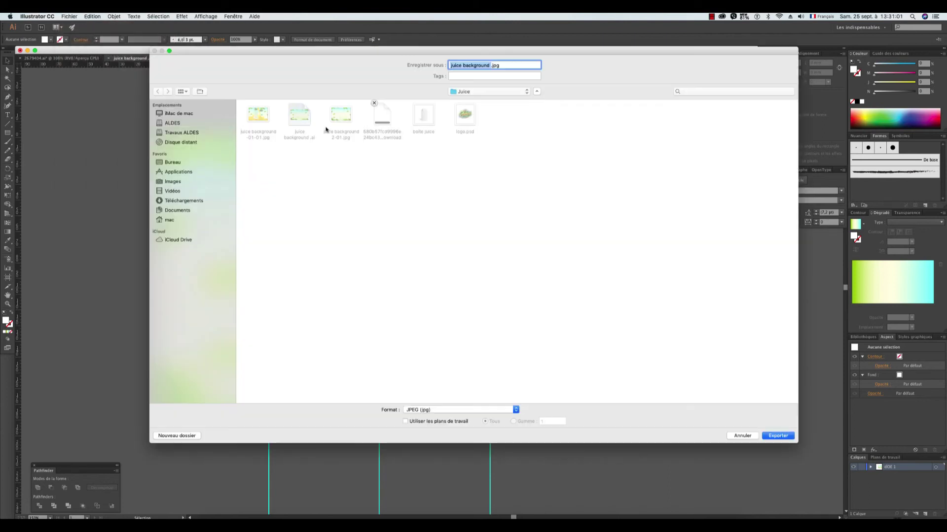
left_click(326, 129)
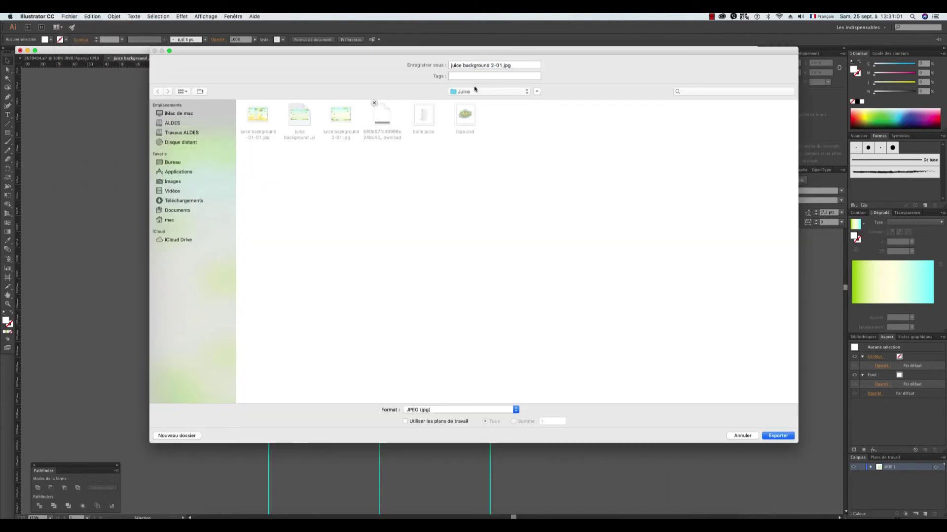
double_click(492, 65)
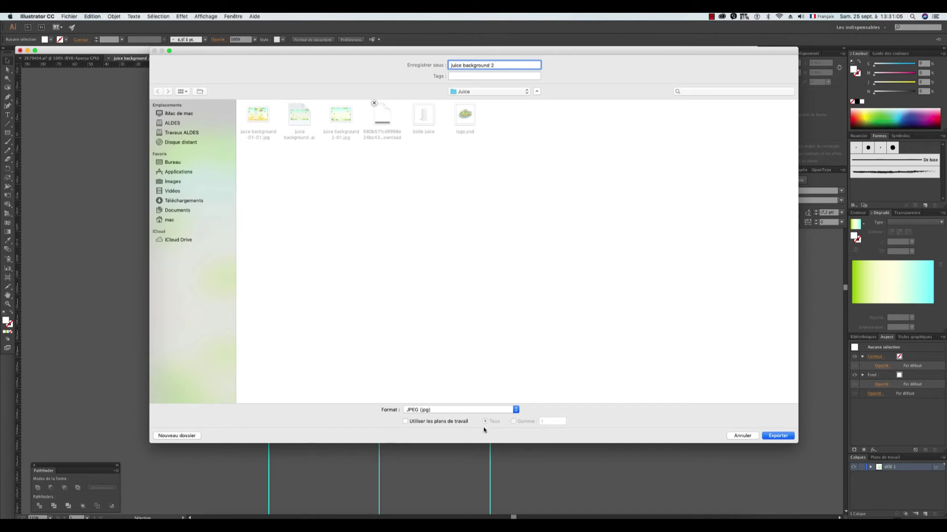
left_click(404, 421)
left_click(778, 435)
left_click(267, 238)
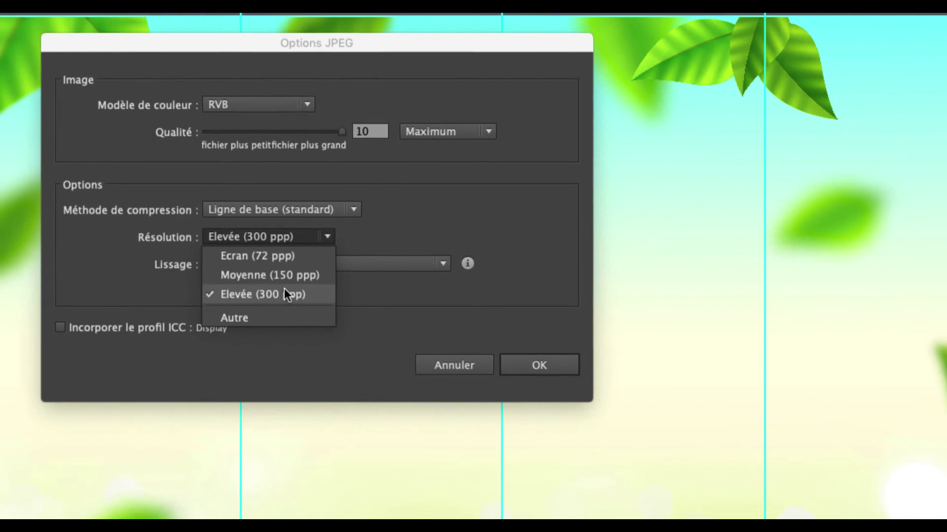
left_click(284, 294)
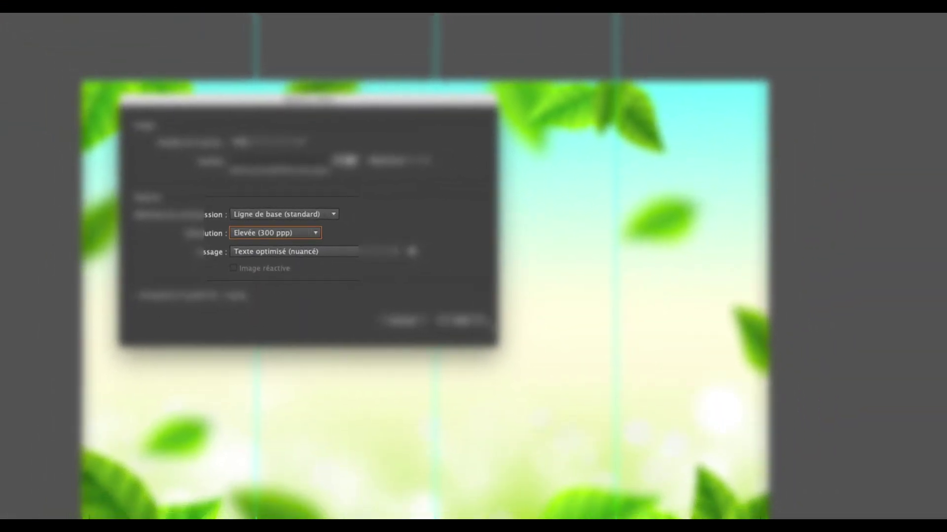
left_click(400, 285)
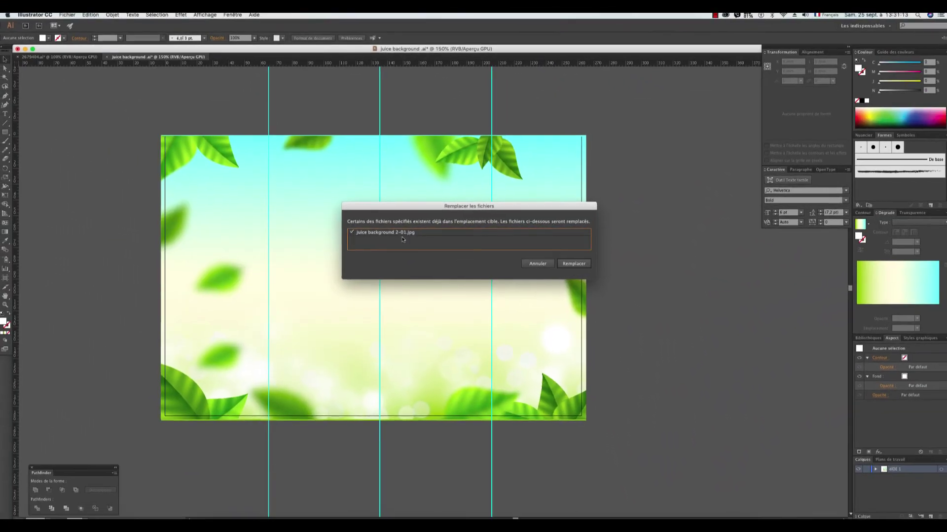
left_click(563, 264)
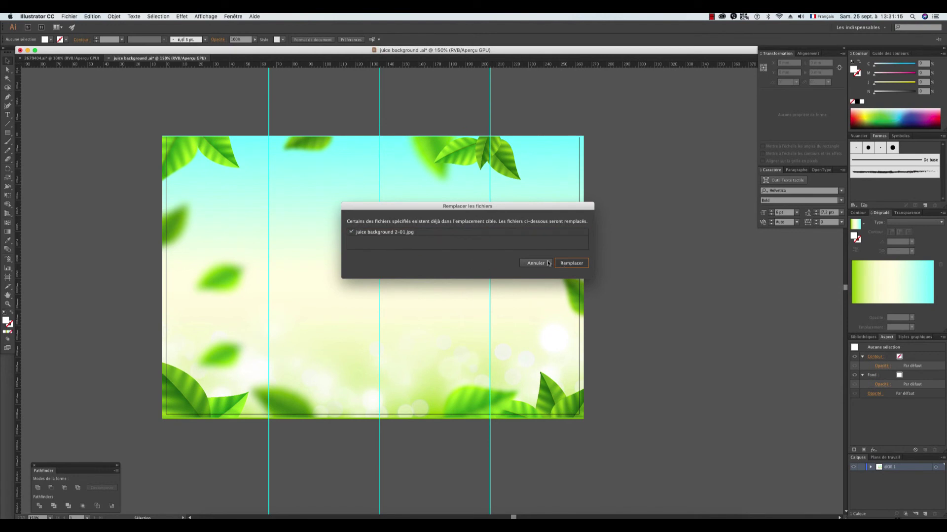
left_click(562, 263)
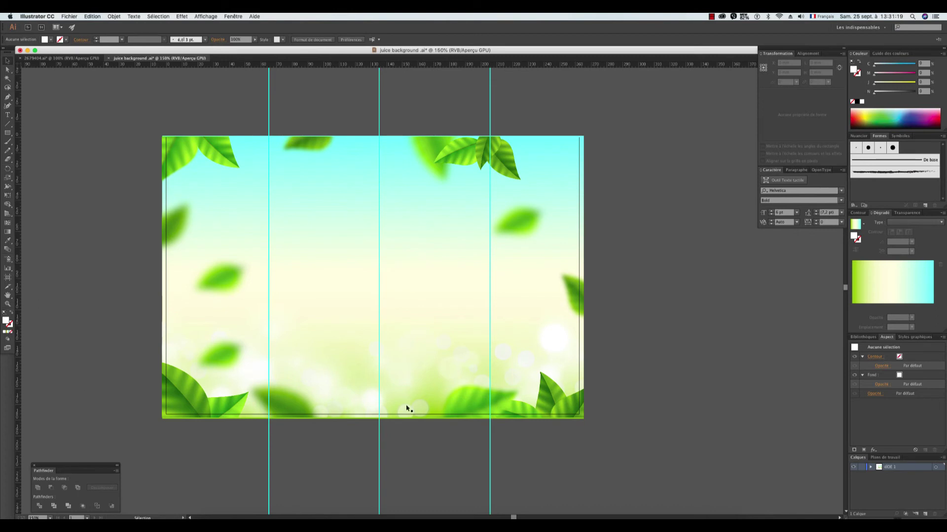
Open the new leaf background juice background 2-01.jpg in Photoshop
left_click(597, 512)
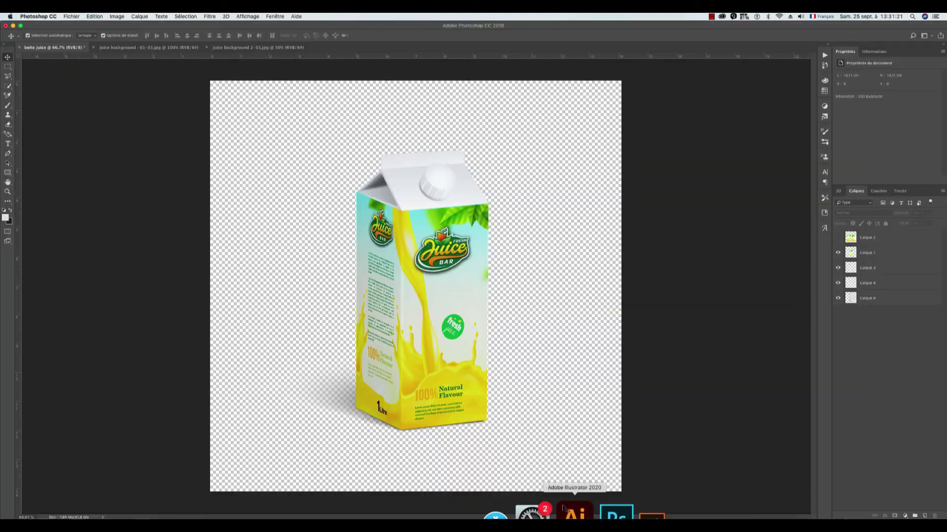
left_click(70, 18)
left_click(73, 35)
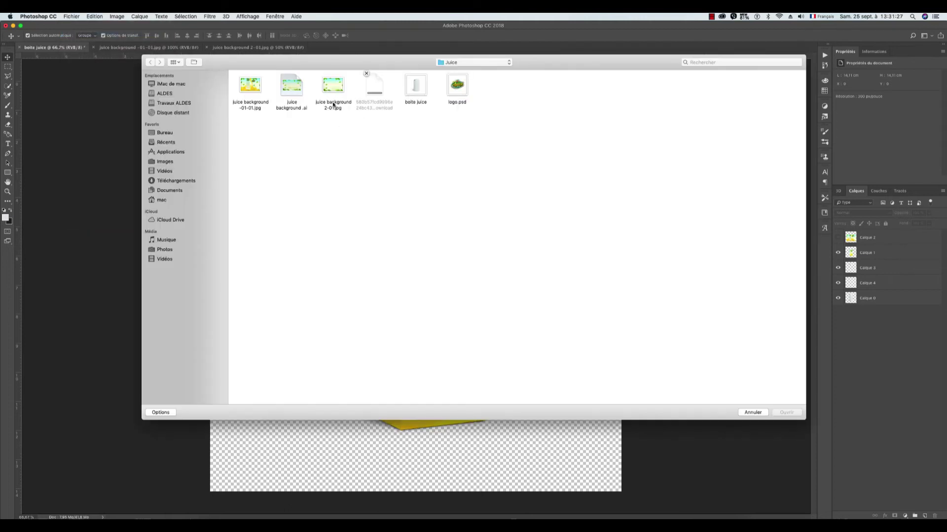
left_click(334, 88)
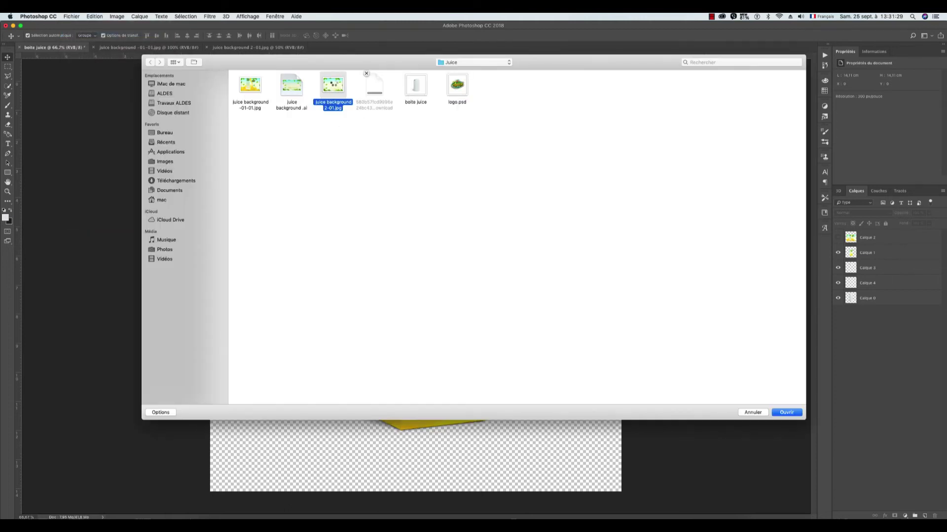
double_click(334, 87)
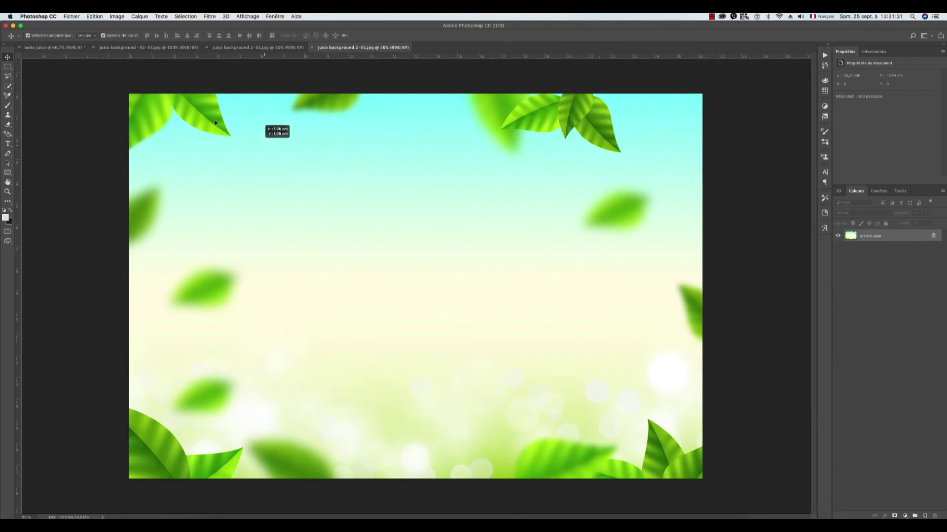
Paste the leafy background into the carton document and move its layer below the carton
left_click(74, 47)
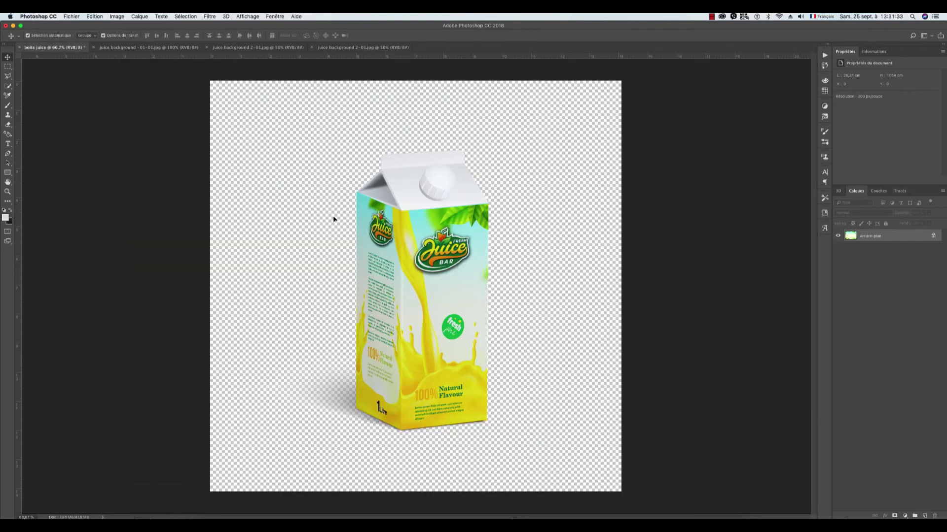
key("ctrl+v")
left_click_drag(383, 248, 424, 283)
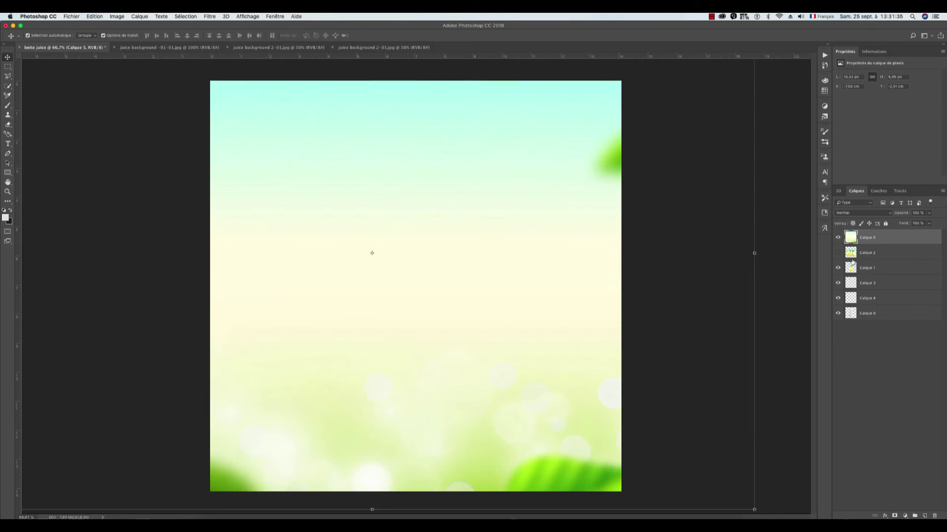
left_click_drag(853, 262, 867, 316)
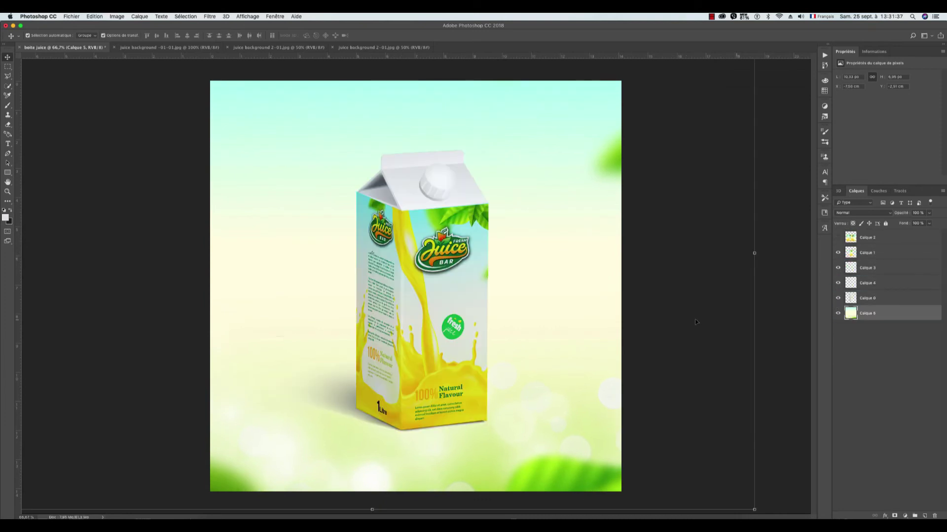
left_click(673, 321)
Reposition and resize the background so leaves fill the canvas edges
key("ctrl+minus")
key("ctrl+minus")
mouse_move(339, 247)
left_mouse_down()
mouse_move(414, 234)
mouse_move(389, 231)
left_mouse_up()
left_click_drag(633, 141, 579, 182)
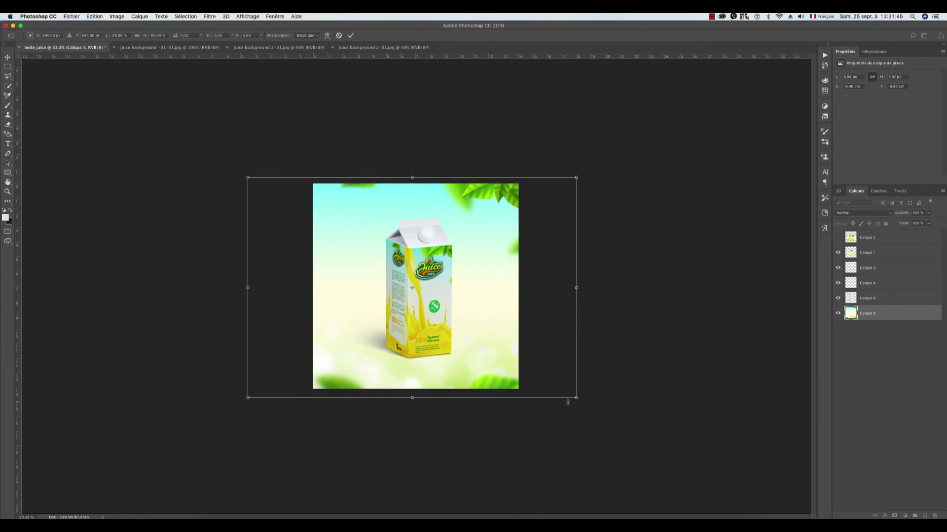
left_click_drag(577, 398, 567, 394)
key("Return")
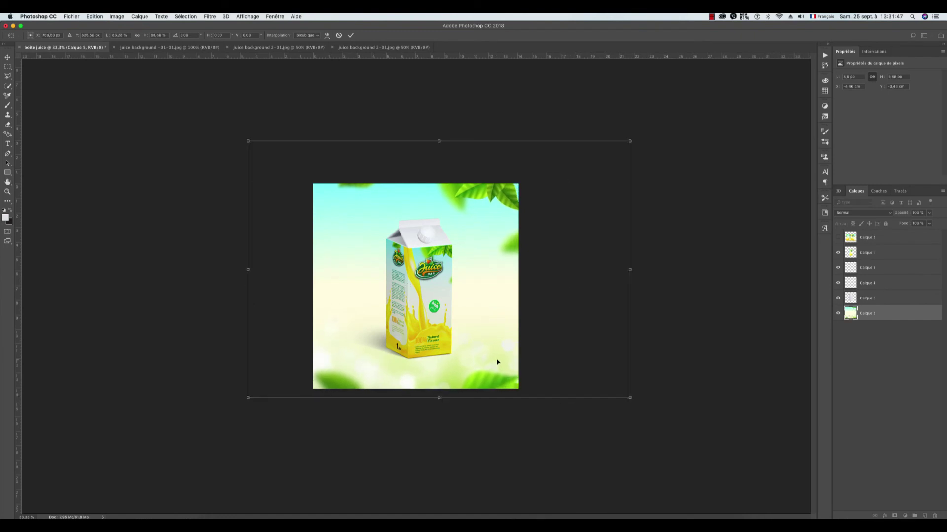
left_click(622, 368)
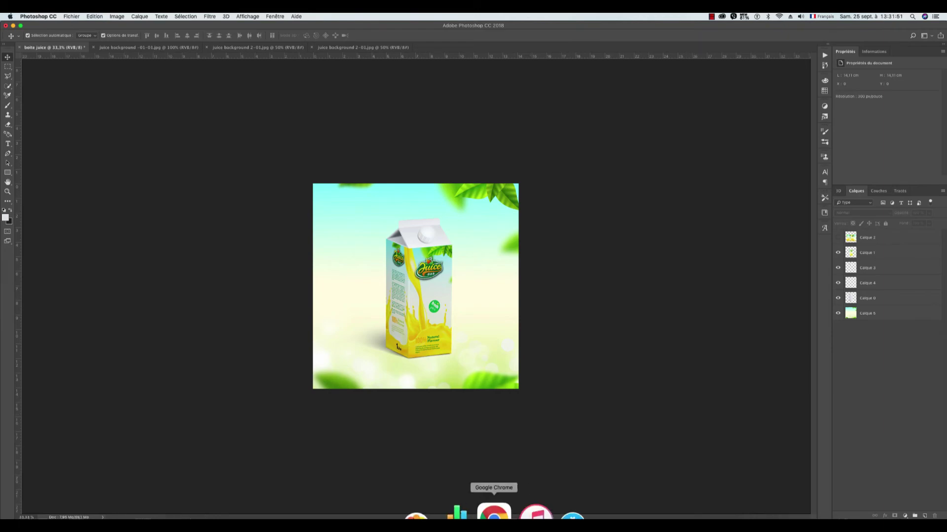
Copy the transparent StickPNG orange-juice glass with orange slices from the jus orange image results
left_click(493, 512)
scroll(229, 149, "up", 3)
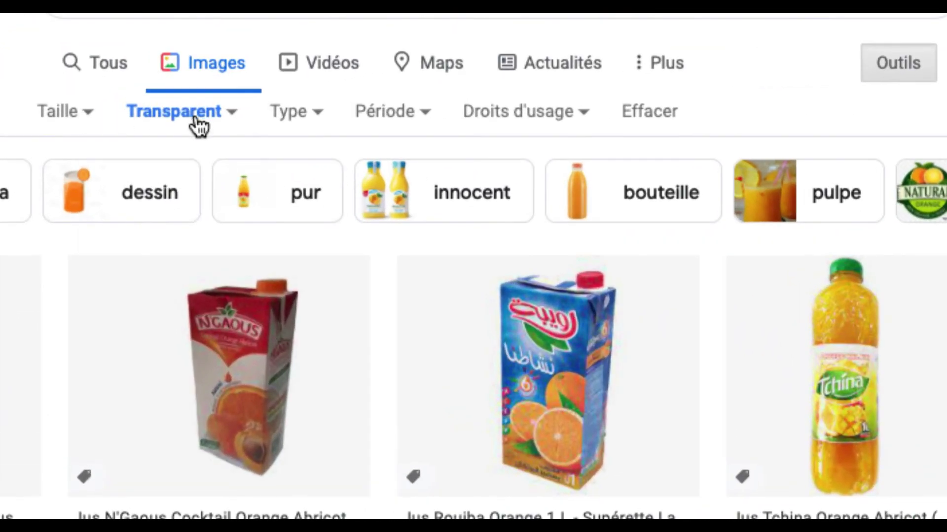
left_click(196, 120)
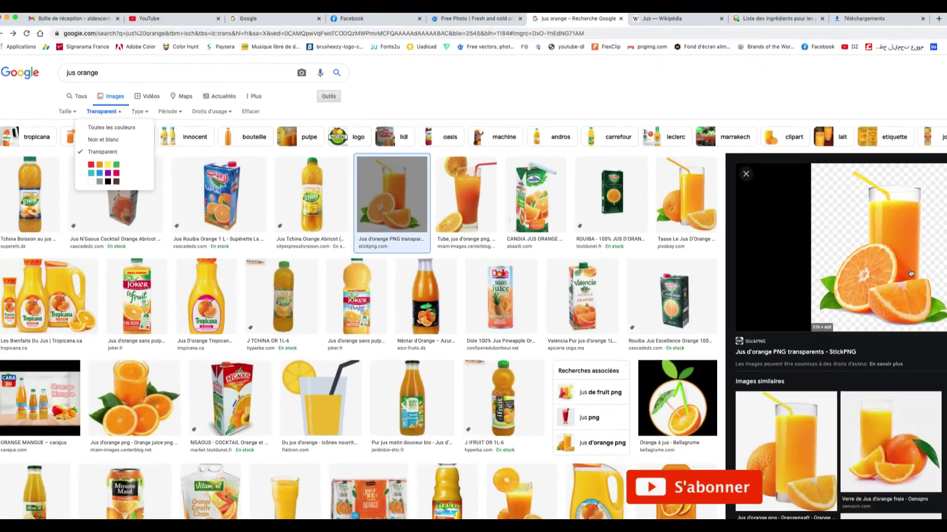
left_click(794, 229)
left_click(475, 30)
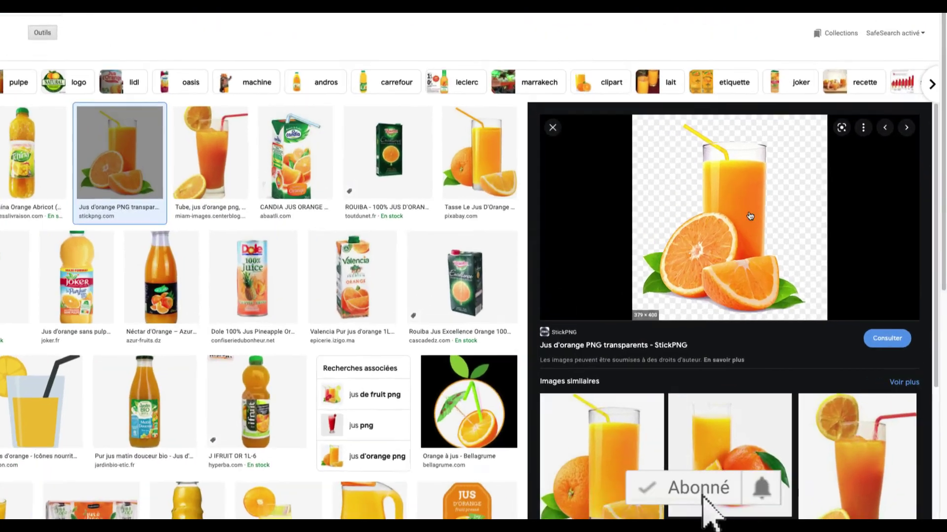
right_click(734, 209)
left_click(765, 328)
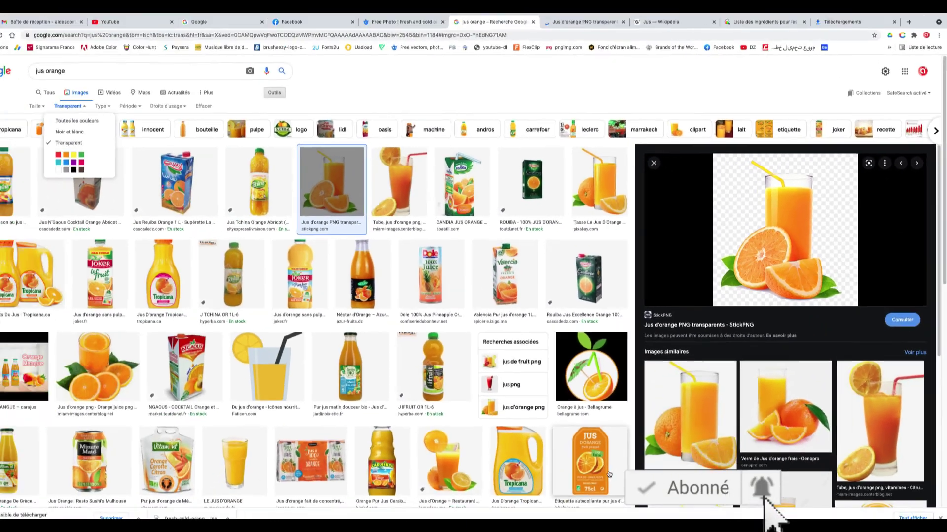
left_click(567, 512)
Paste the orange-juice glass into the mockup and enlarge it with Free Transform
key("super+v")
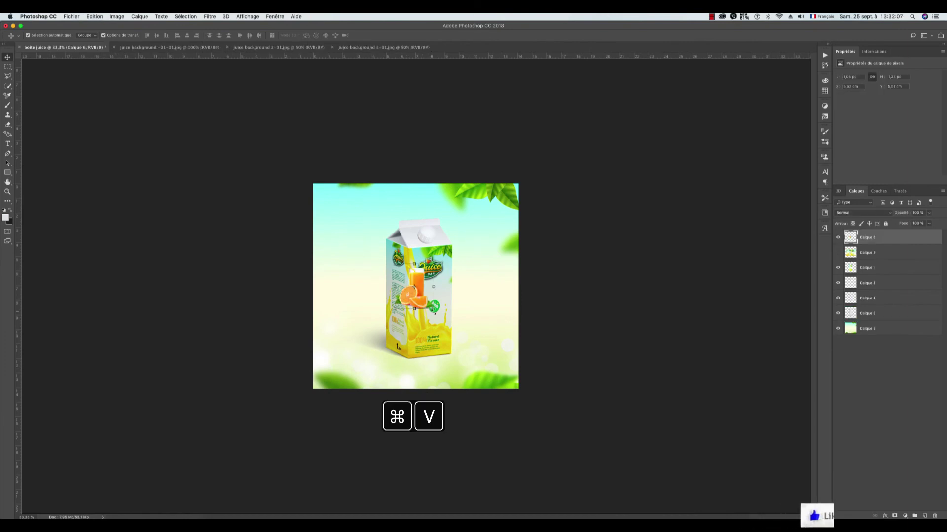
mouse_move(434, 309)
left_mouse_down()
mouse_move(473, 345)
mouse_move(457, 346)
mouse_move(474, 354)
left_mouse_up()
key("Return")
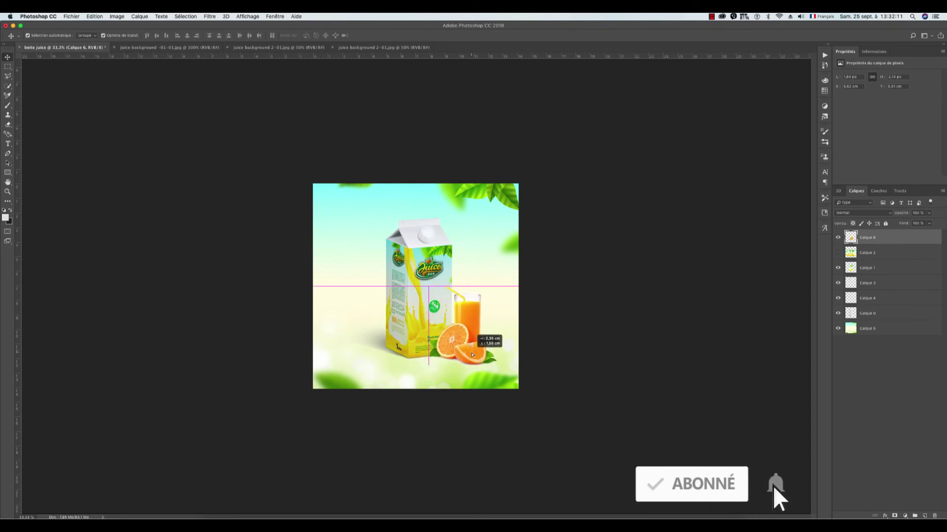
left_click(587, 233)
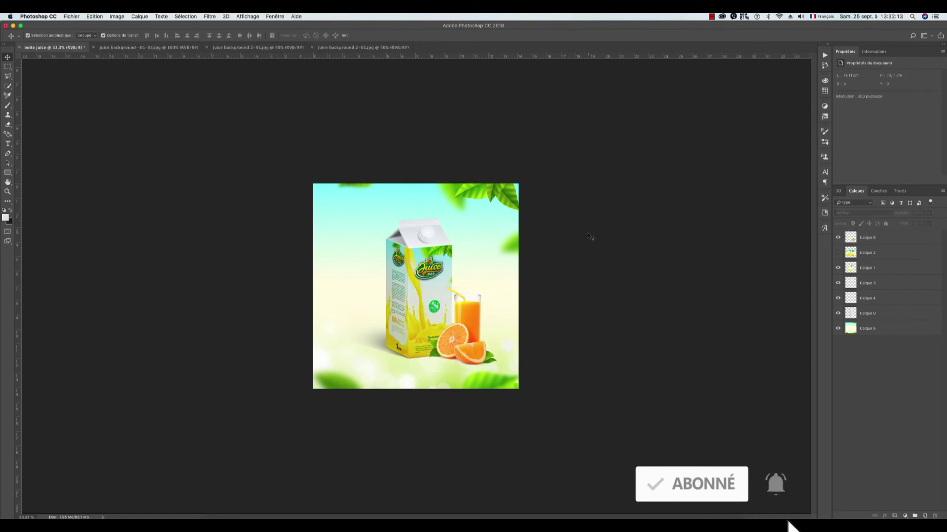
Place the glass and oranges against the carton's lower right, enlarging them slightly
mouse_move(345, 344)
left_mouse_down()
mouse_move(466, 328)
mouse_move(451, 321)
left_mouse_up()
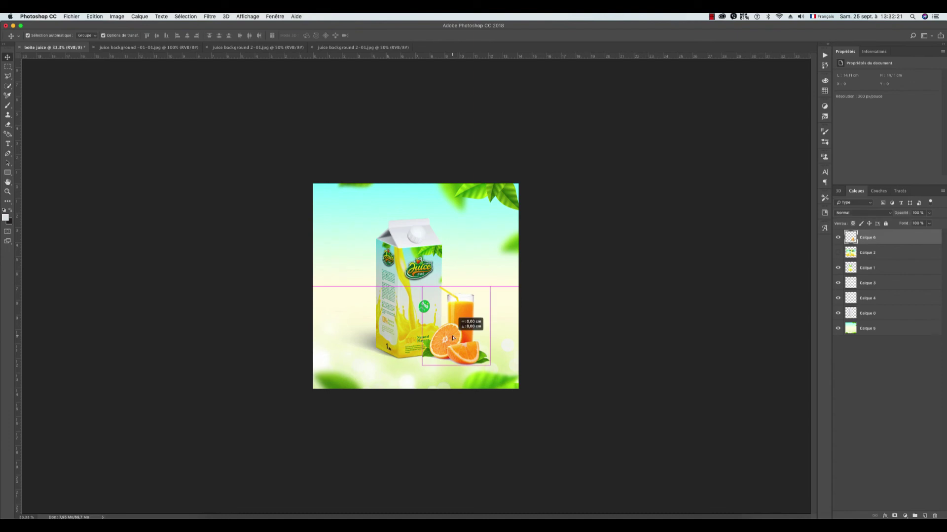
left_click_drag(484, 286, 489, 281)
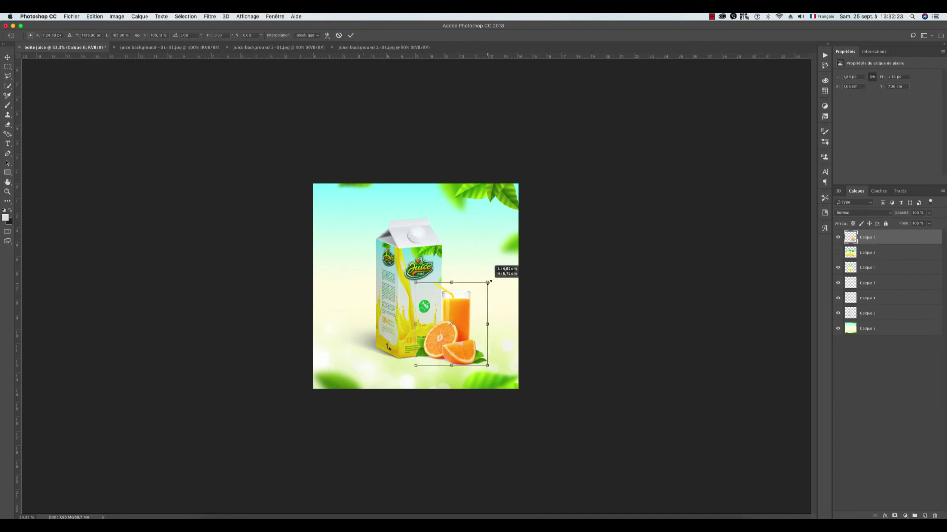
left_click(563, 331)
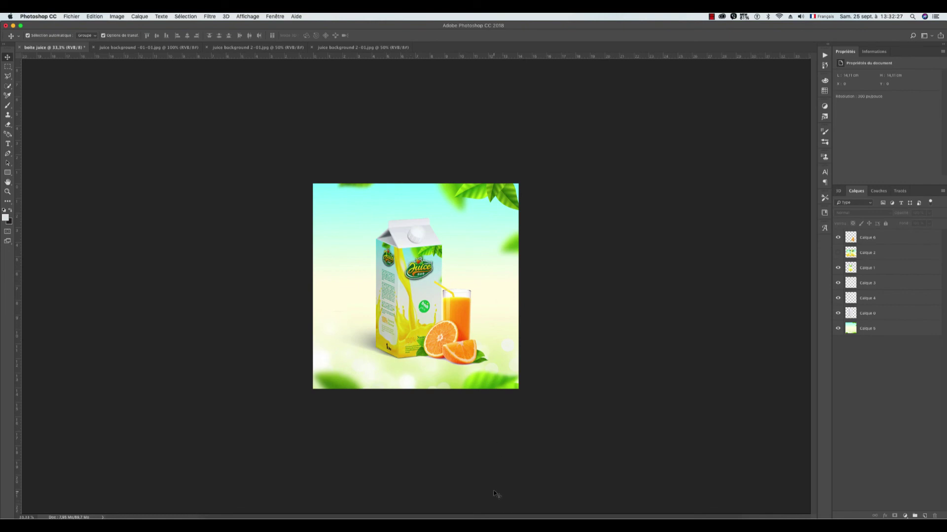
left_click(610, 511)
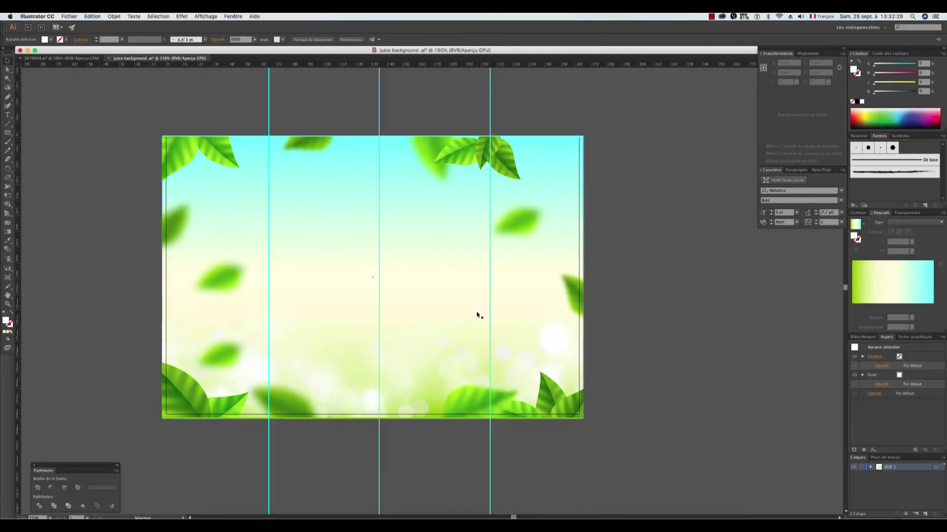
Select and copy the round fresh juice badge from the Illustrator carton artwork
key("super+v")
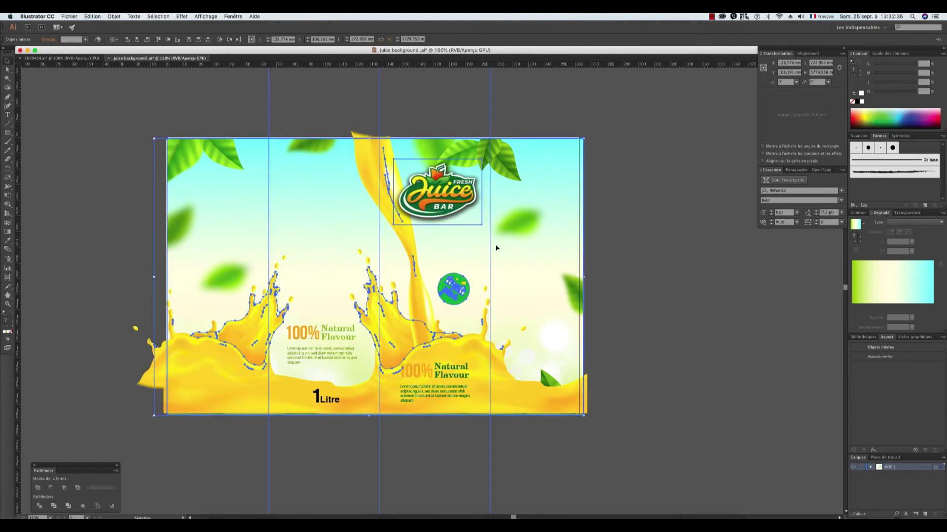
left_click(674, 286)
left_click(455, 295)
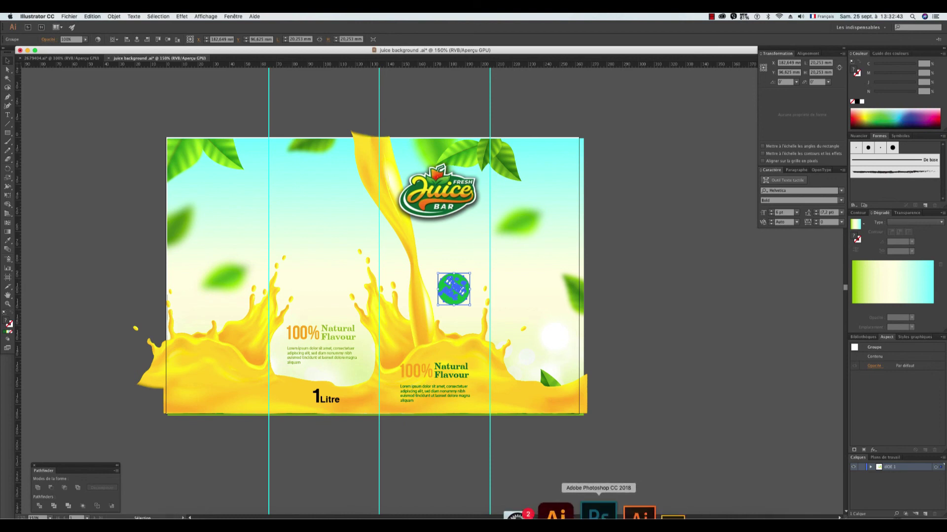
left_click(601, 513)
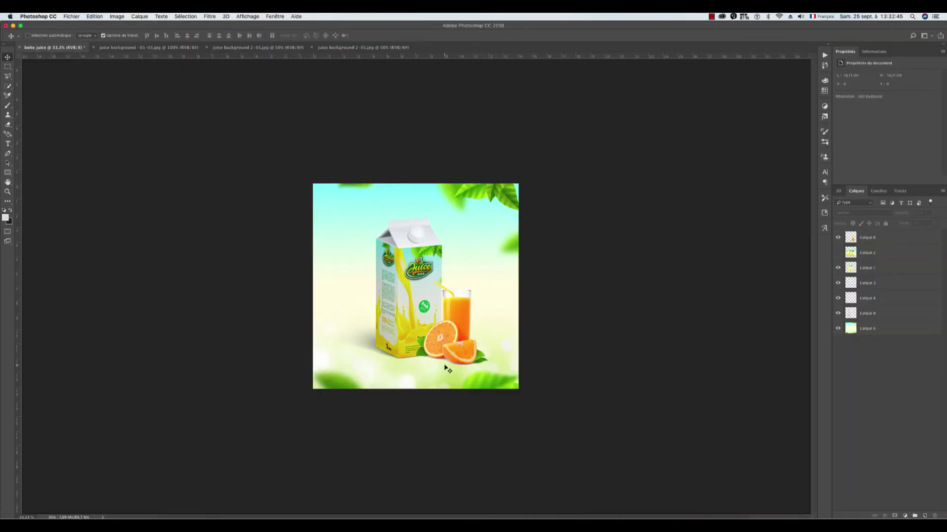
Paste the fresh juice badge into the mockup as an Objet dynamique smart object
key("super+v")
left_click(420, 240)
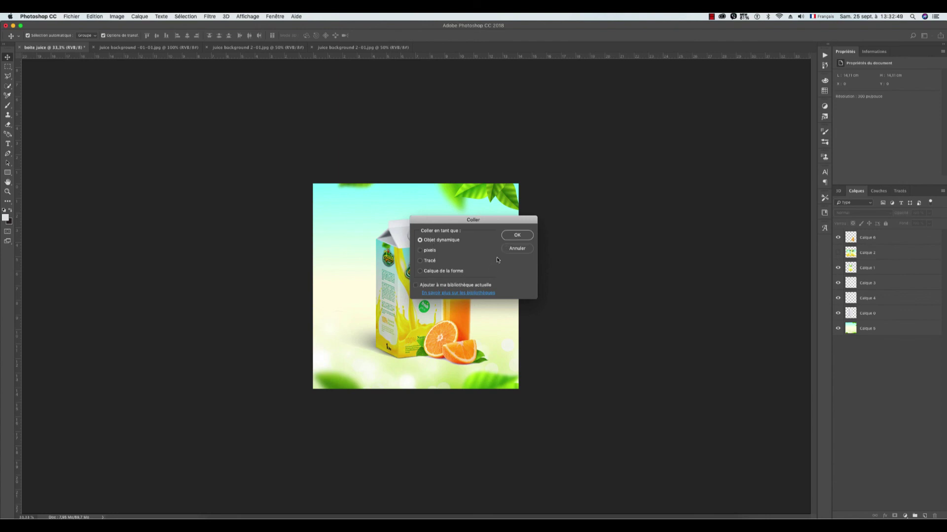
left_click(517, 235)
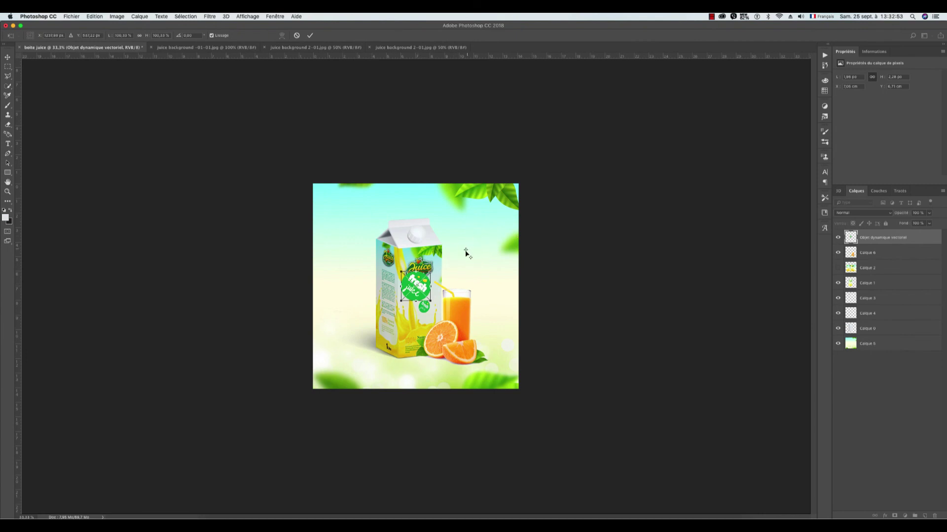
key("Escape")
key("super+v")
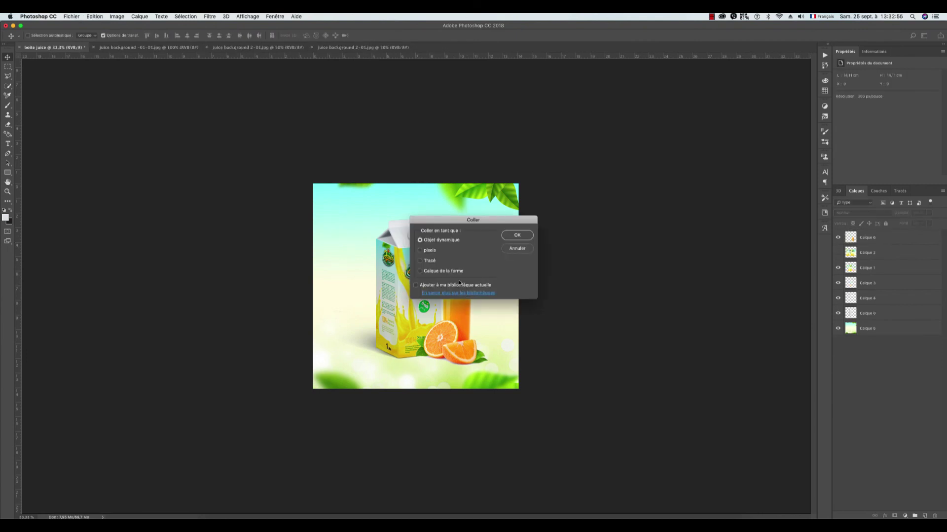
left_click(516, 235)
key("Return")
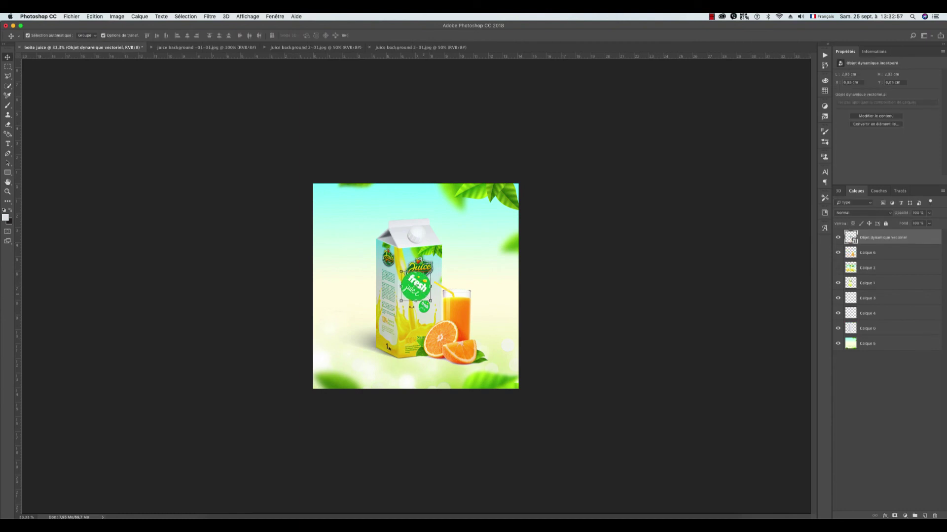
Move the badge above the juice glass at upper right and rotate it level
left_click_drag(257, 328, 315, 282)
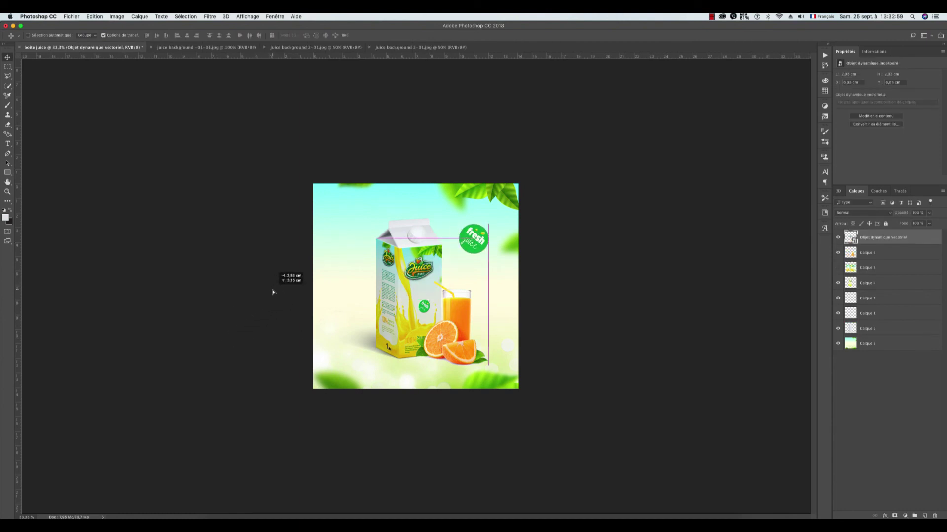
left_click_drag(494, 223, 484, 246)
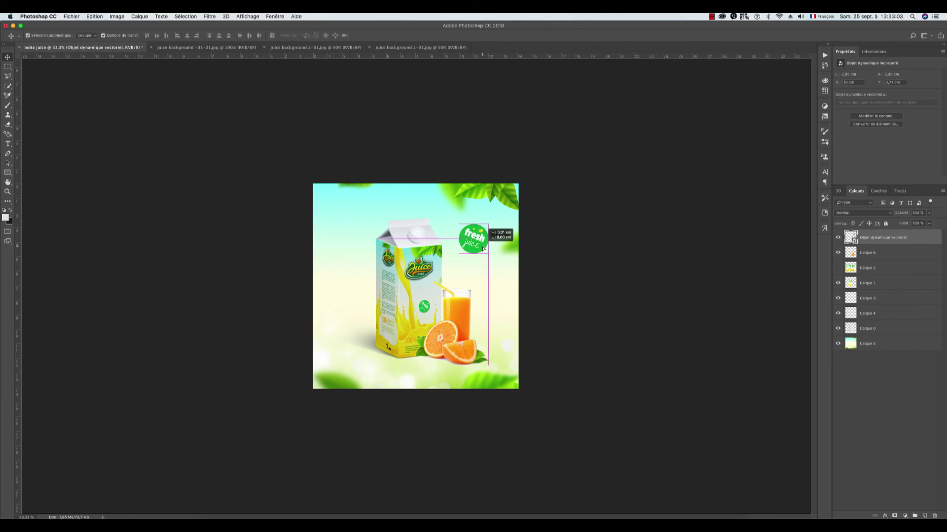
left_click_drag(489, 197, 501, 197)
left_click(636, 266)
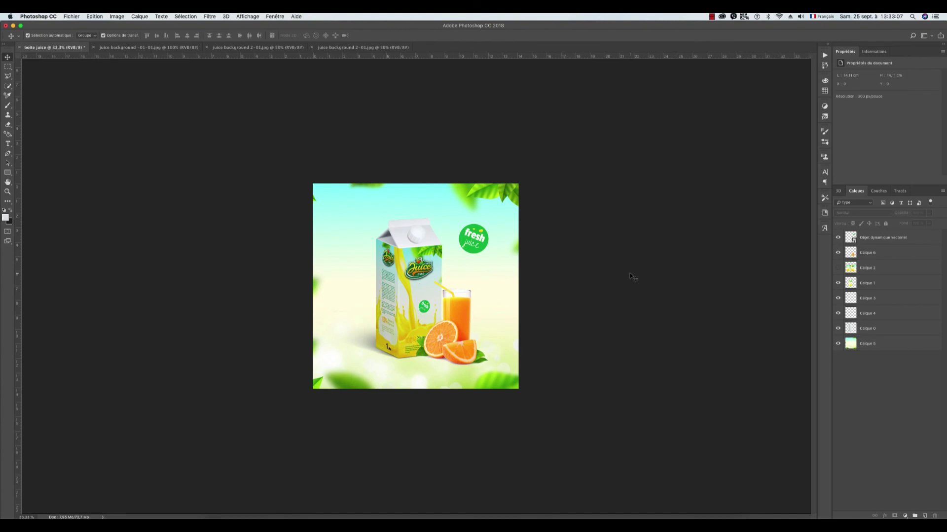